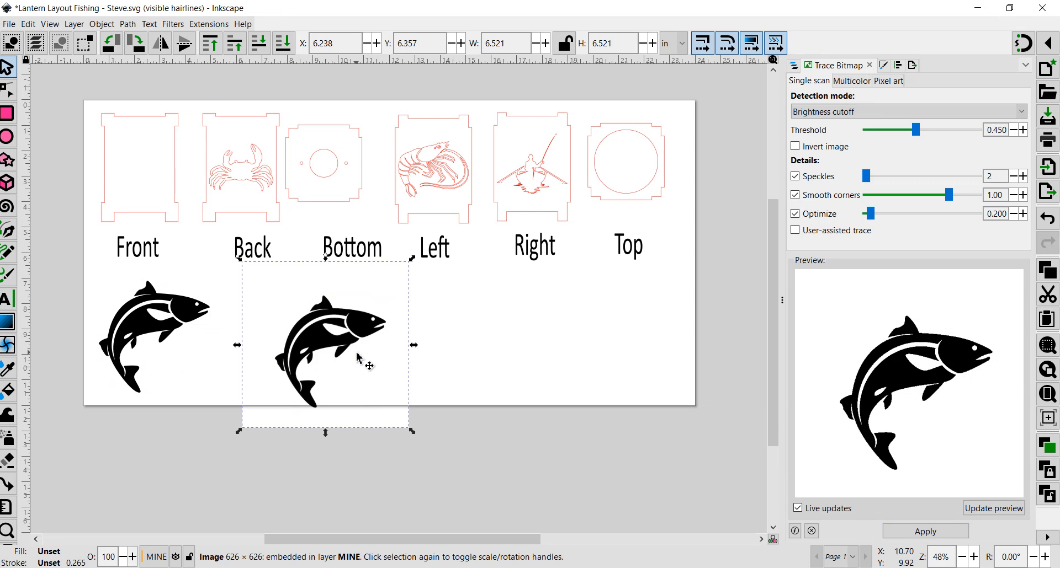
- Delete the original fish bitmap and move the traced fish path aside
key("Delete")
left_click(201, 329)
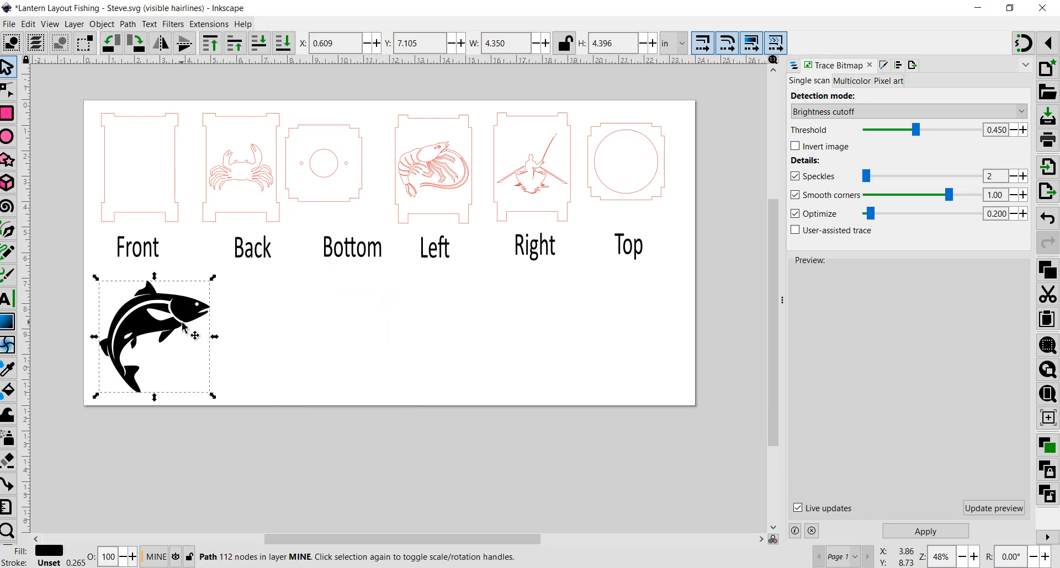
left_click_drag(201, 329, 259, 333)
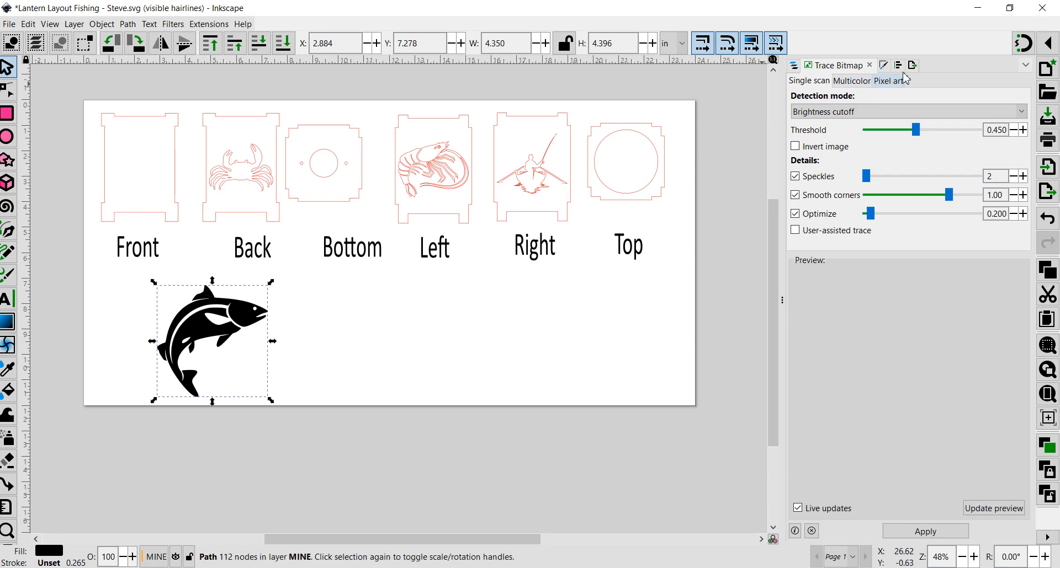
- Remove the traced fish's fill and give it a flat red (ff0000) stroke
left_click(885, 67)
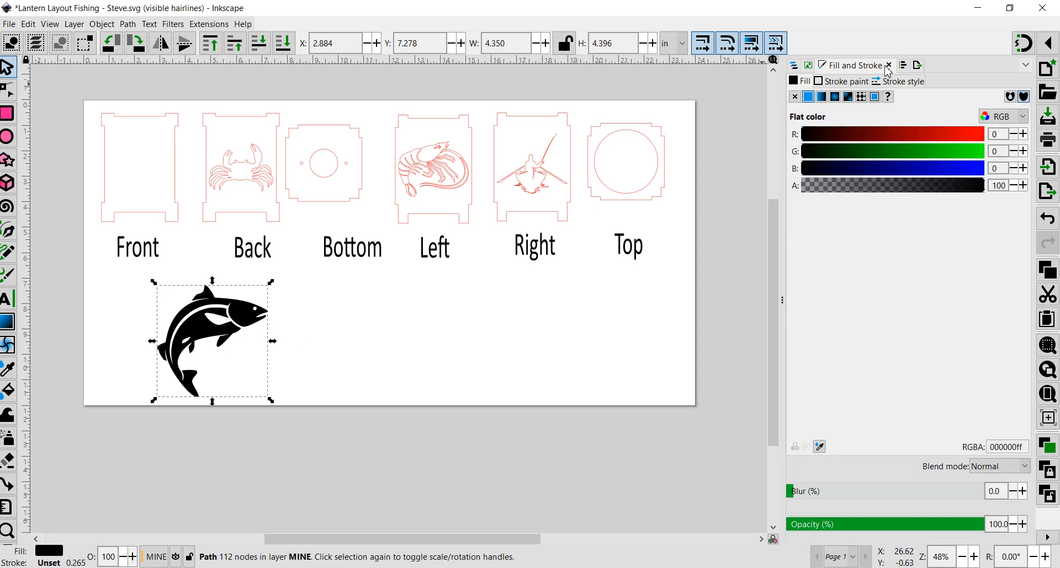
left_click(795, 99)
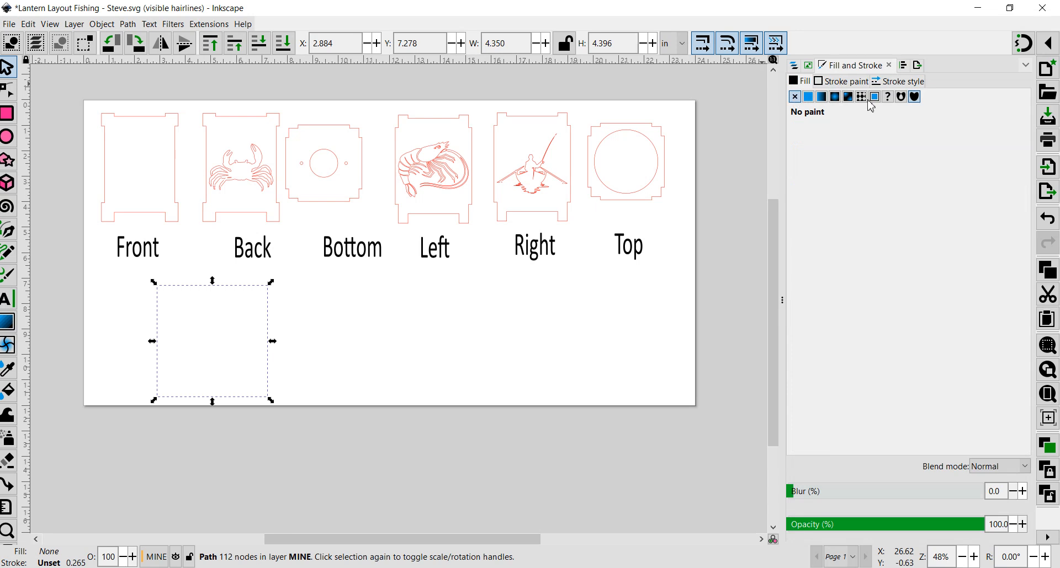
left_click(844, 81)
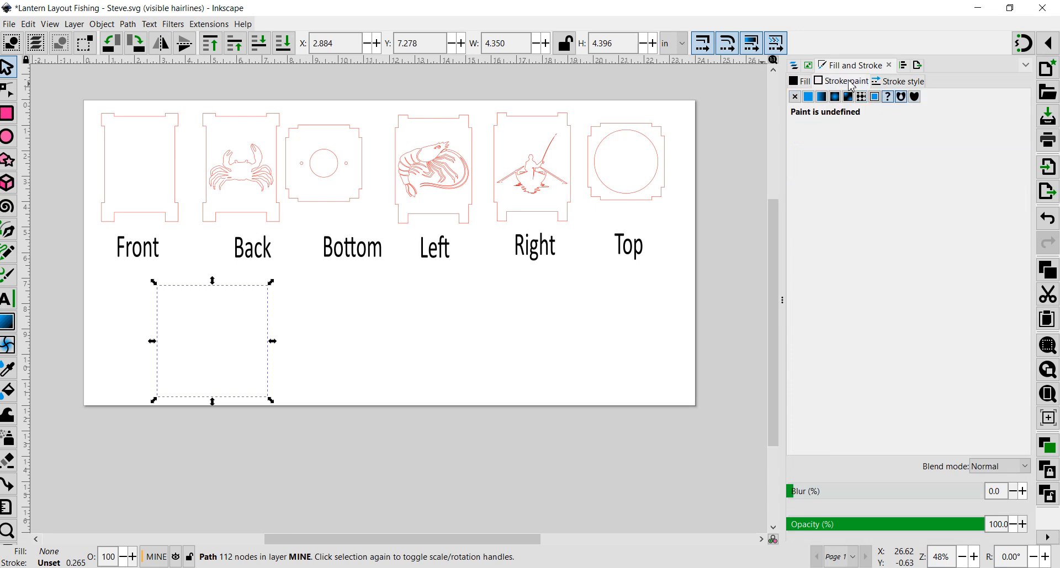
left_click(808, 98)
left_click_drag(828, 137, 1016, 134)
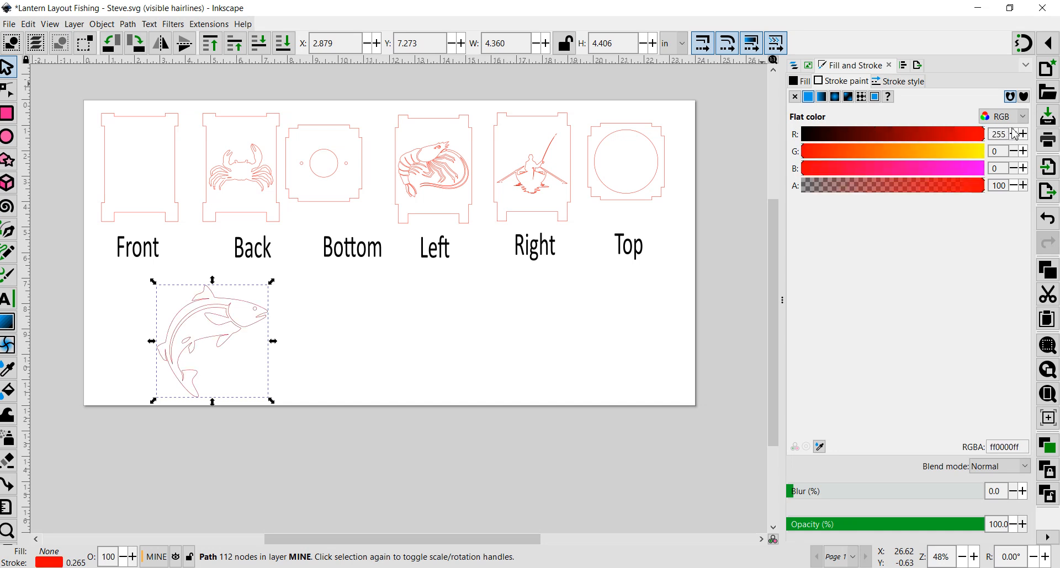
- Set the fish's stroke width to 0.001 in
left_click(890, 82)
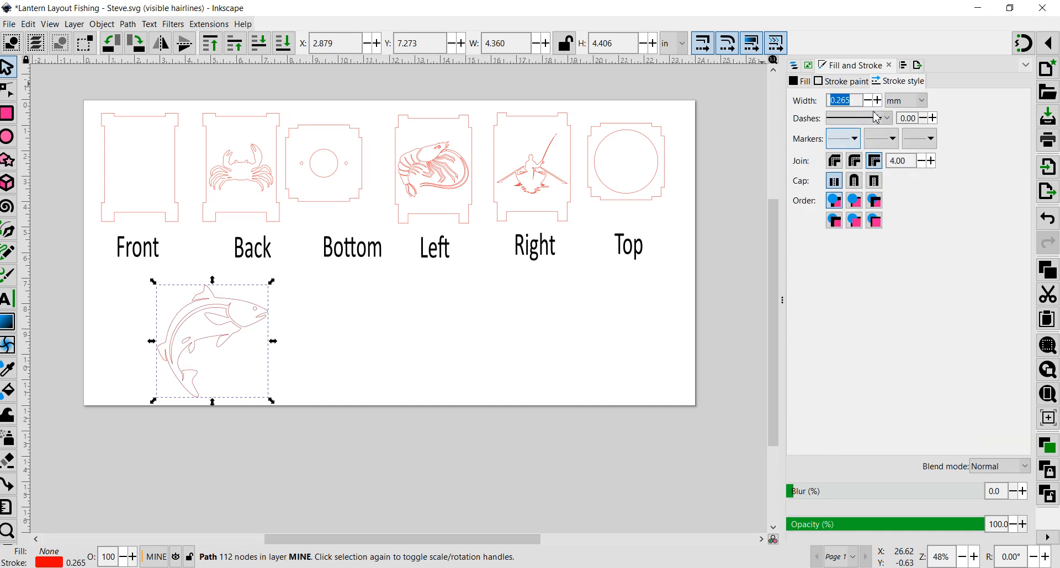
left_click(928, 105)
left_click(907, 68)
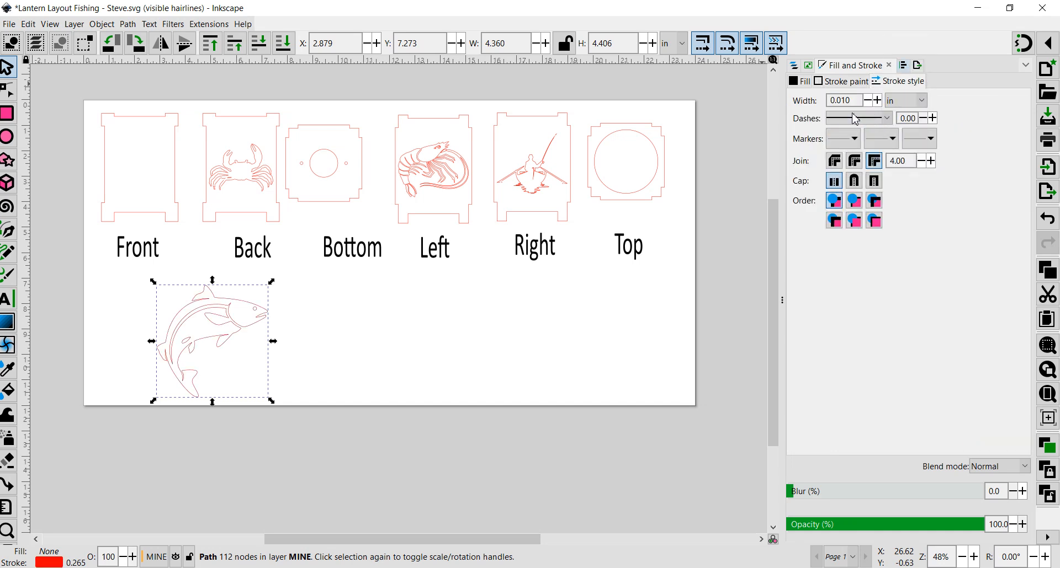
left_click_drag(859, 102, 801, 95)
type(".001")
key("Return")
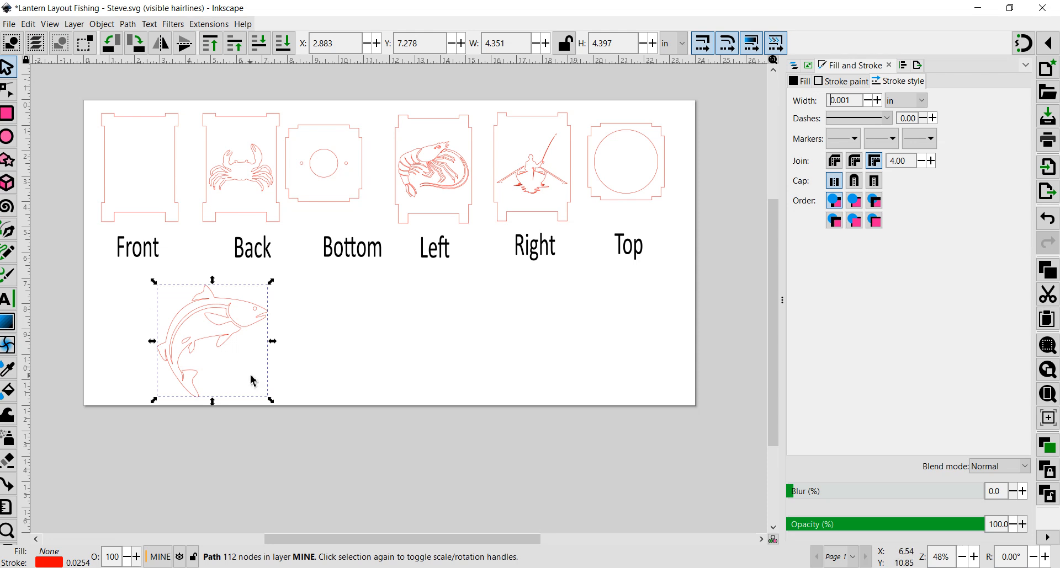
- Move the fish onto the Front panel outline
left_click_drag(208, 334, 136, 131)
double_click(209, 316)
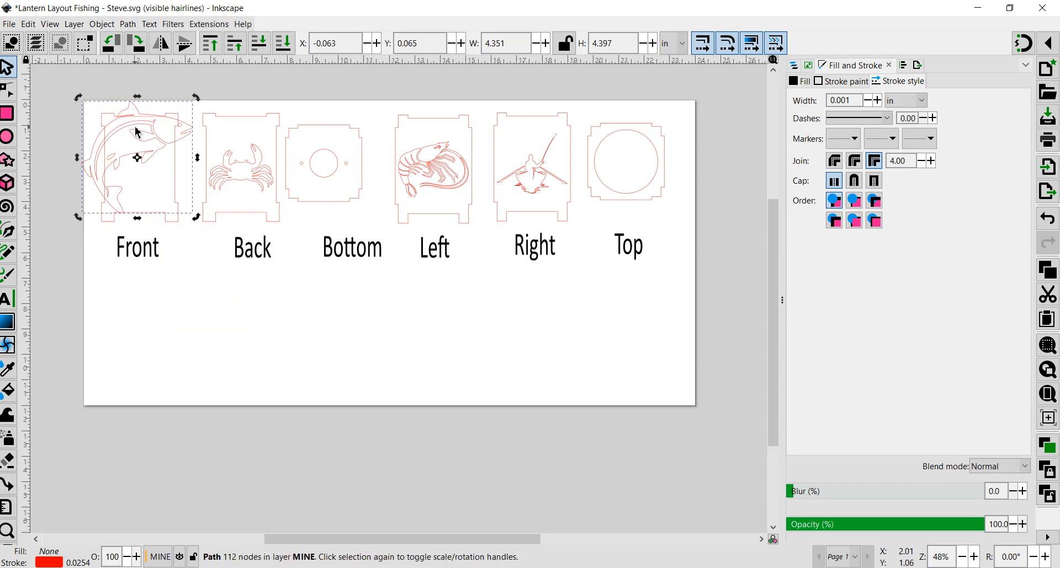
scroll(137, 132, "up", 3)
scroll(164, 272, "down", 1)
scroll(157, 267, "up", 3, "ctrl")
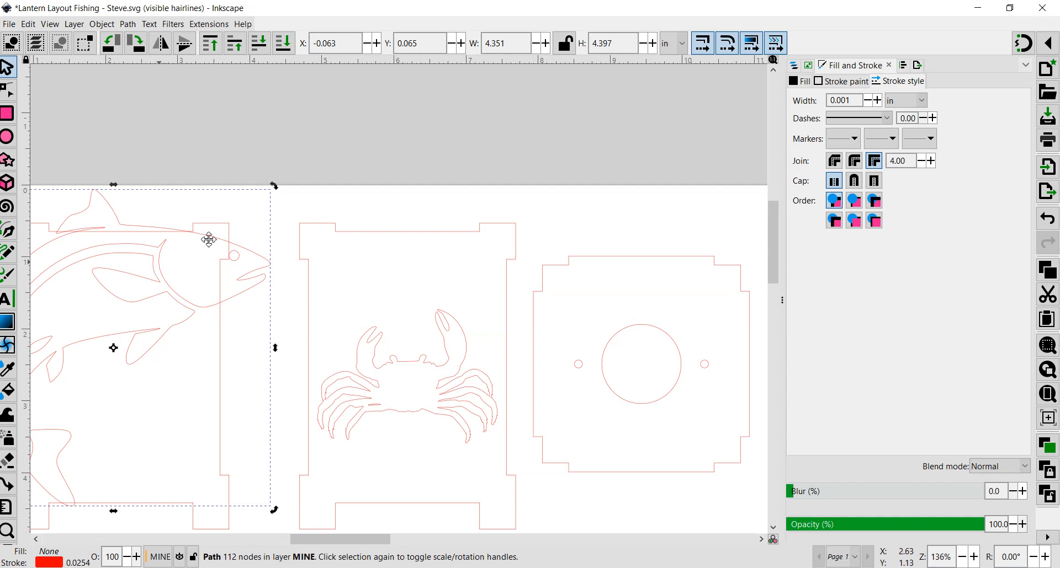
left_click_drag(208, 239, 325, 196)
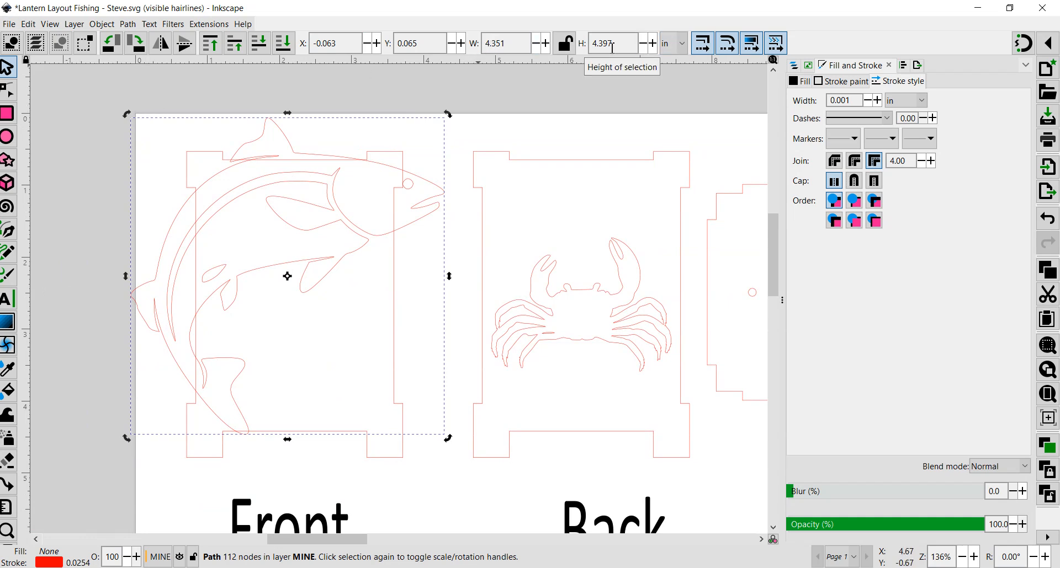
- Lock the width-height proportion and set the fish's width to 2.5 in
left_click(564, 44)
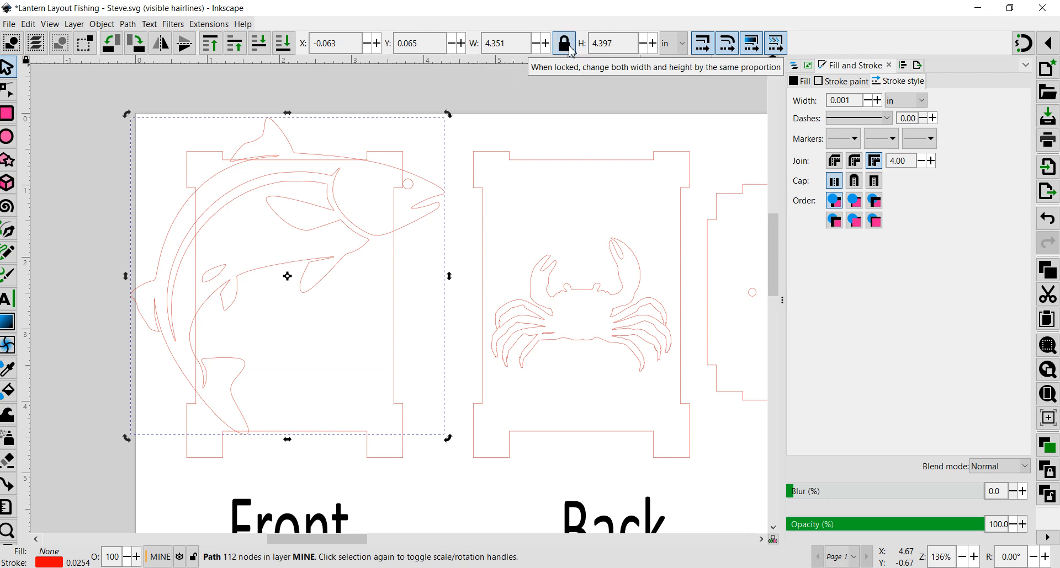
triple_click(482, 40)
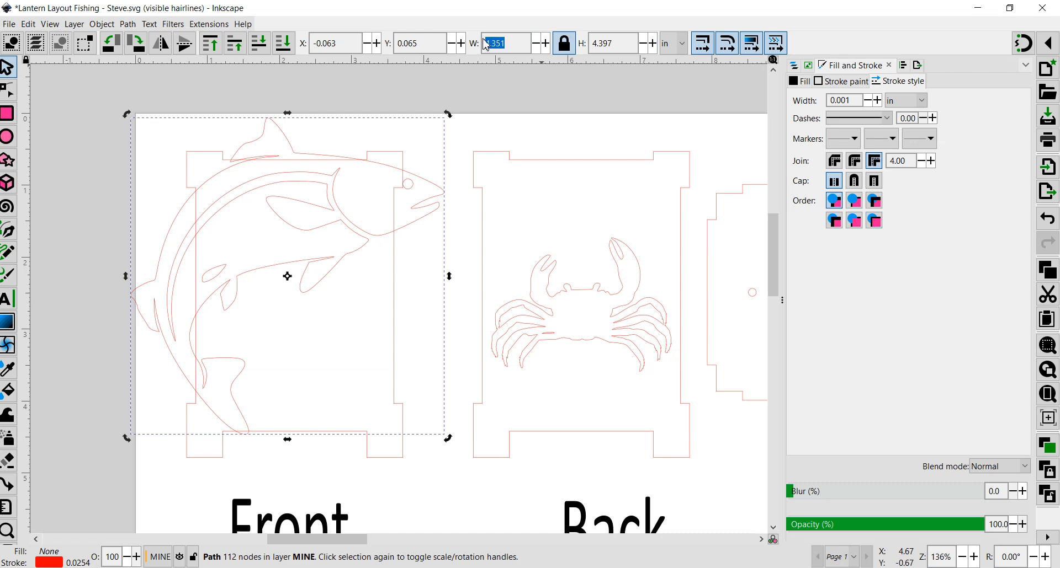
key("BackSpace")
key("Return")
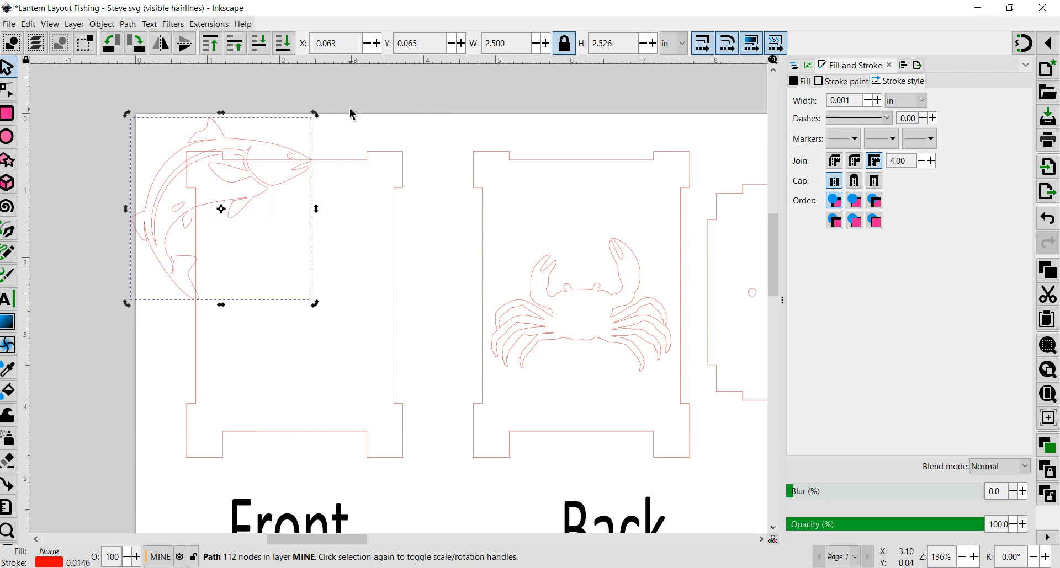
- Move the fish down inside the Front panel outline and reselect it
left_click_drag(227, 141, 307, 232)
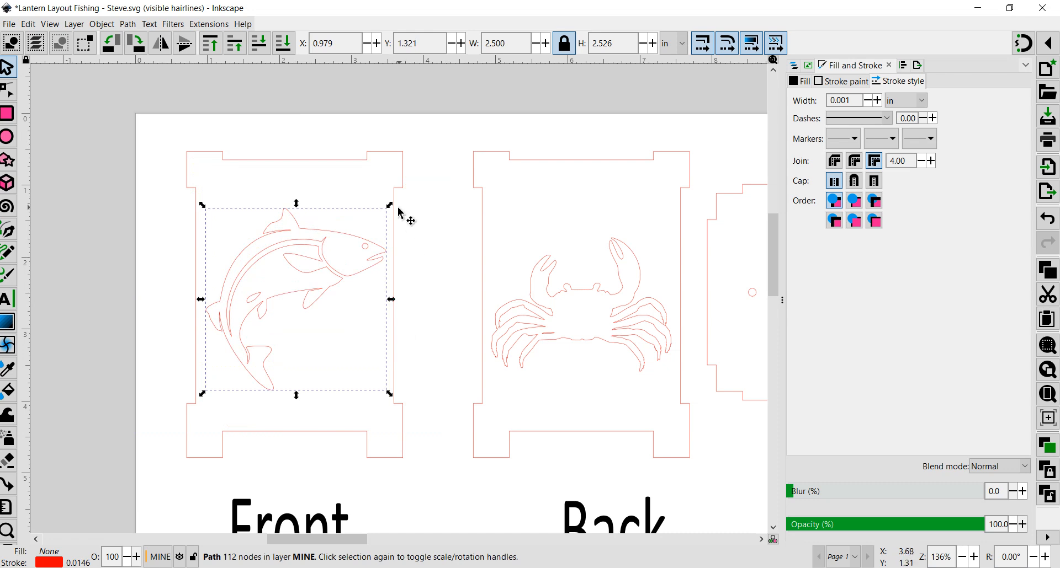
key("Escape")
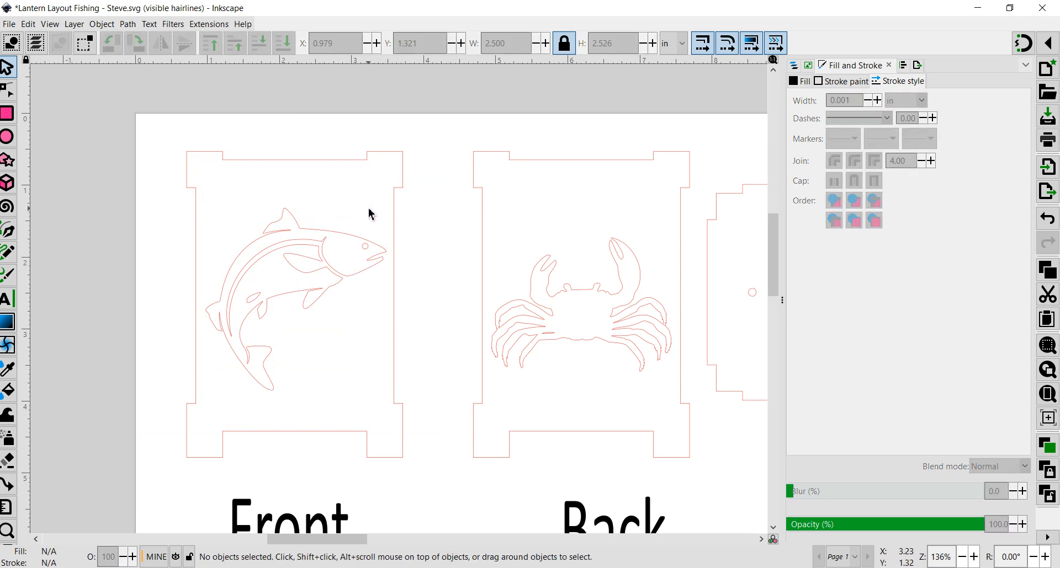
left_click(355, 241)
key("Escape")
left_click(354, 241)
left_click(356, 242)
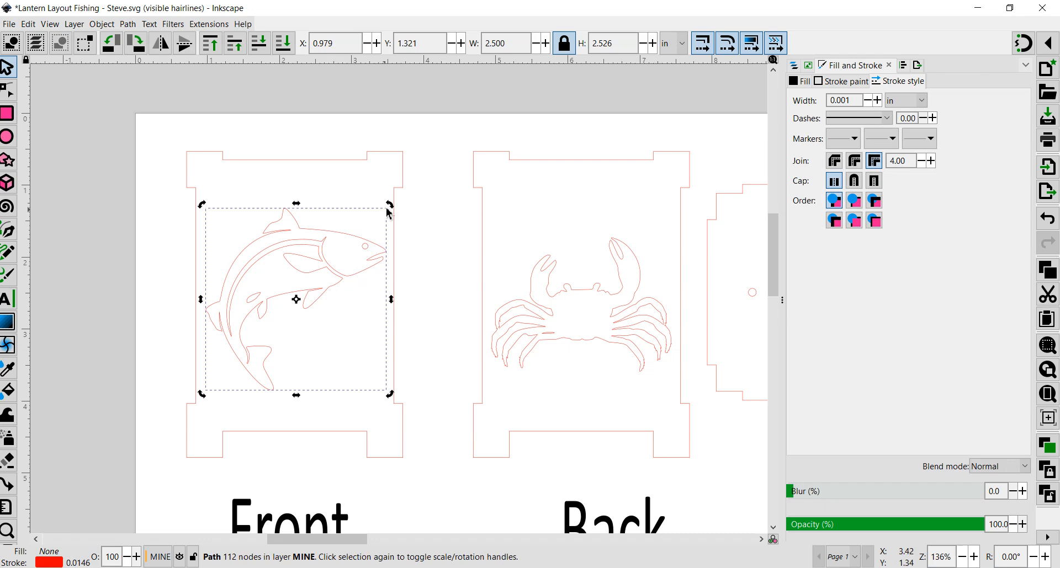
- Resize the fish proportionally to a width of 2.5 in
left_click_drag(392, 210, 352, 186)
left_click_drag(290, 304, 296, 296)
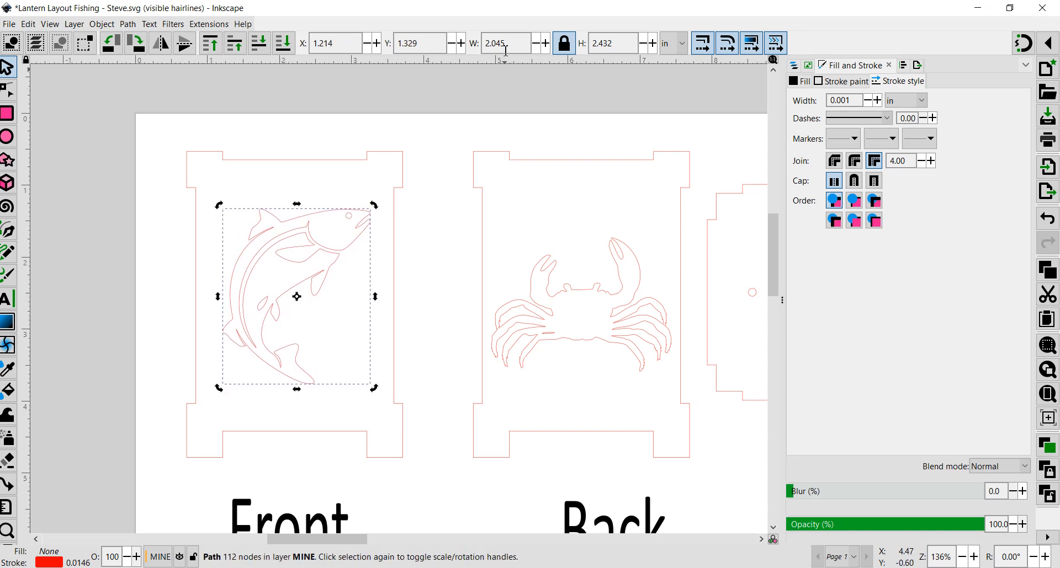
left_click_drag(505, 50, 475, 49)
type("2.5")
key("Return")
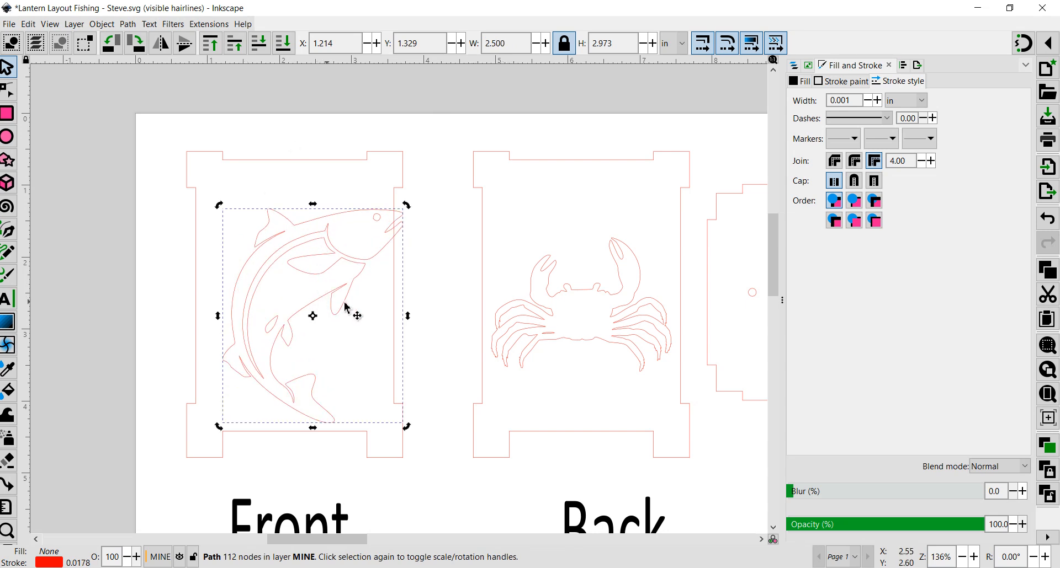
- Select the fish with the Front panel outline and center them horizontally and vertically relative to the selection area
left_click(433, 315)
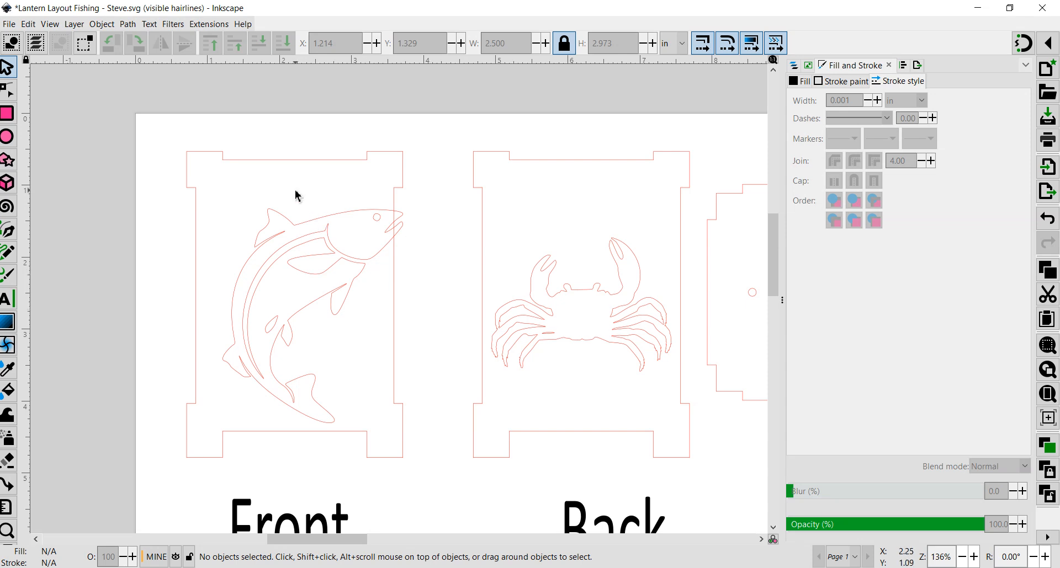
left_click(274, 242)
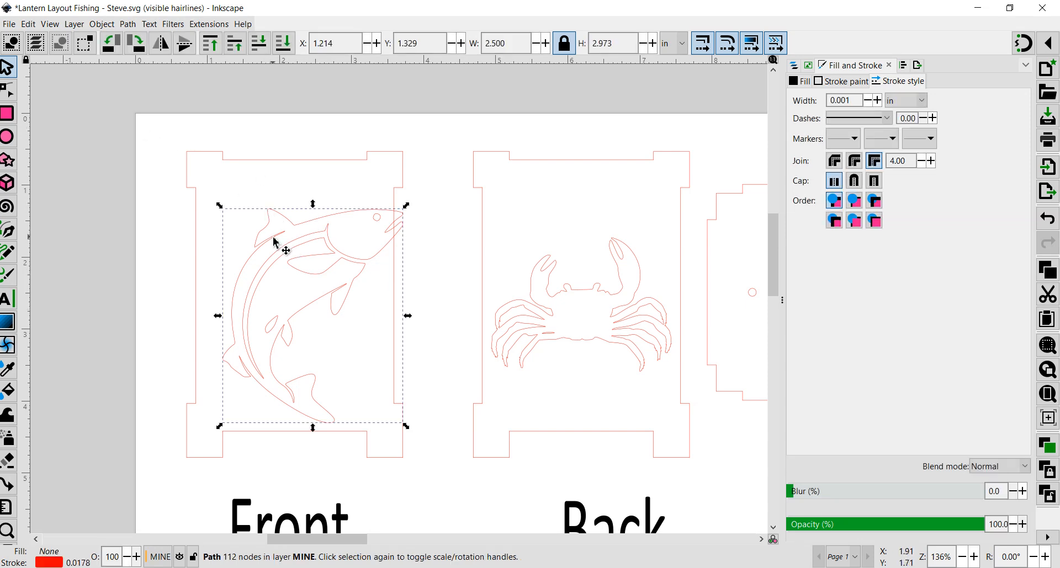
left_click(198, 220, "shift")
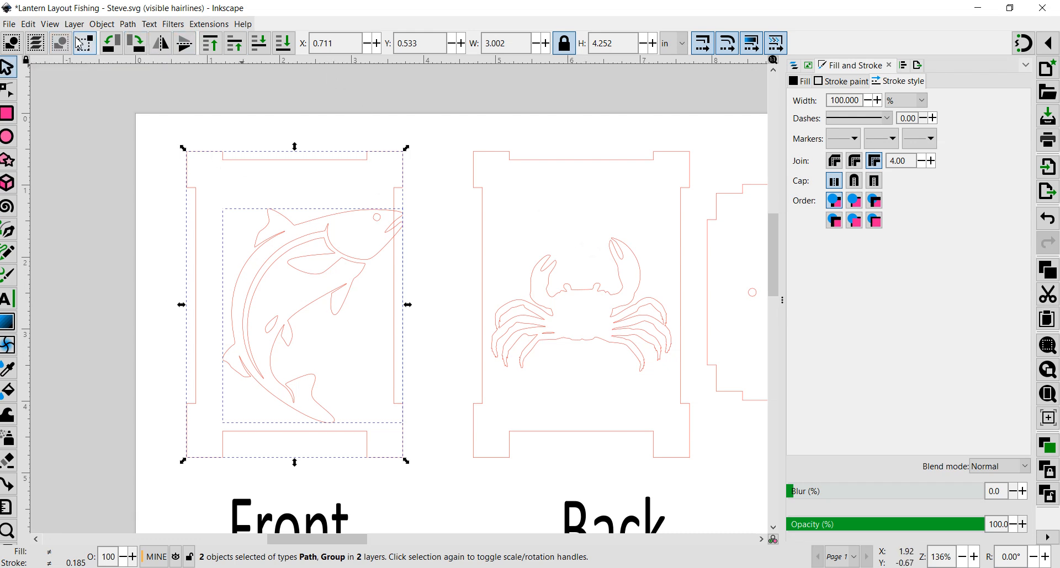
left_click(904, 68)
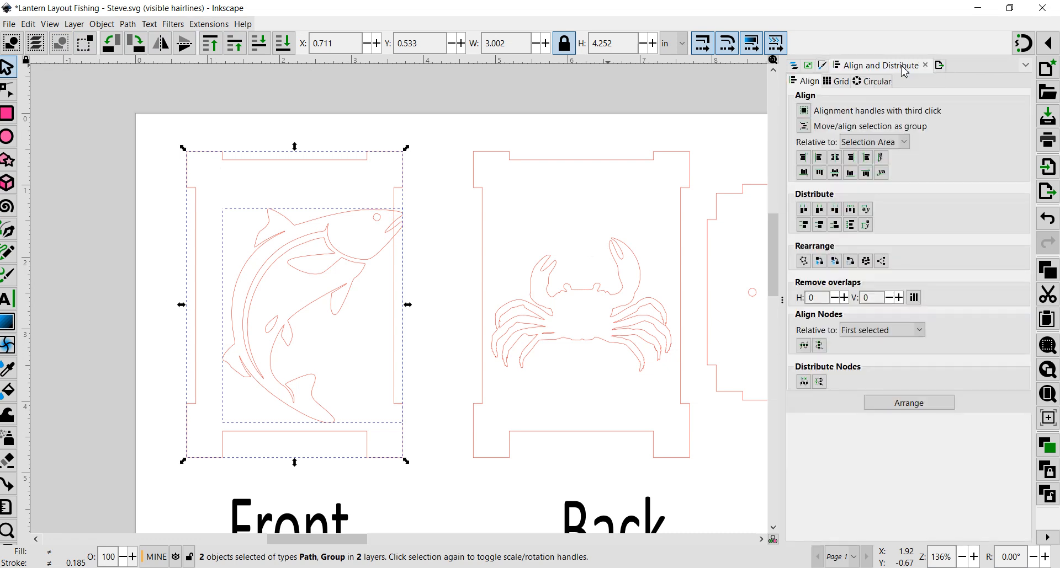
left_click(1026, 65)
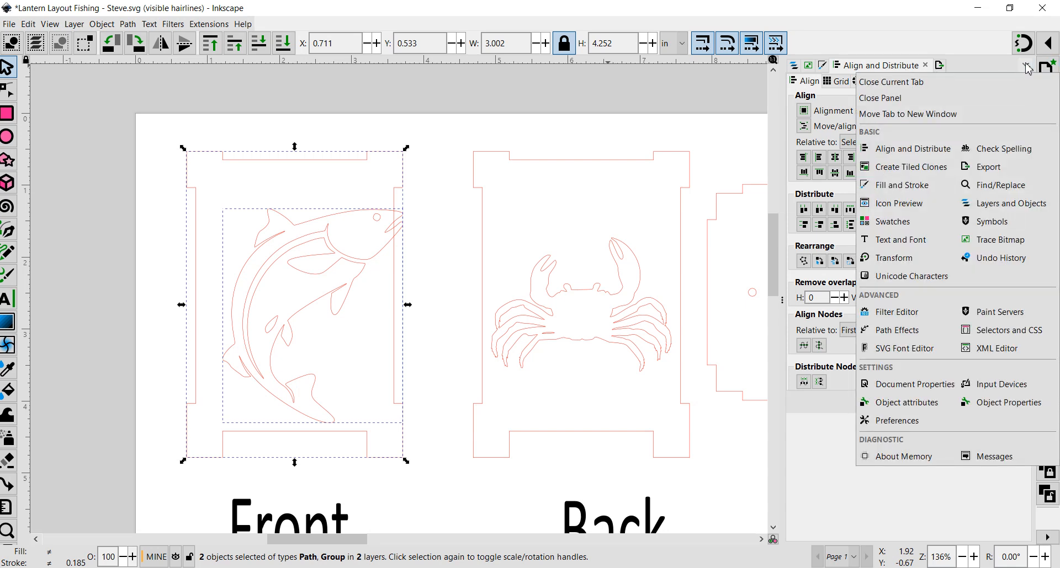
left_click(885, 155)
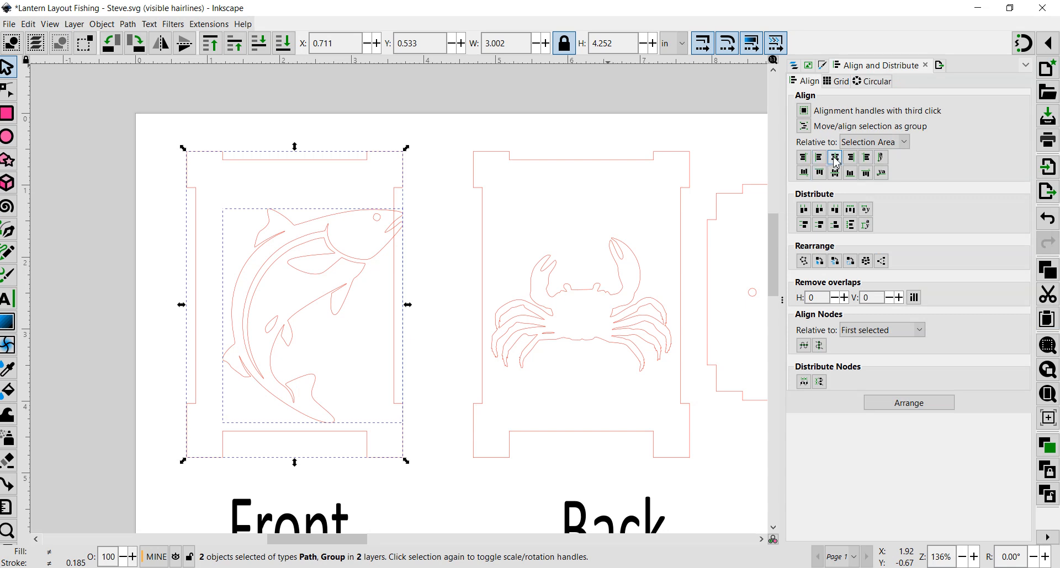
left_click(835, 158)
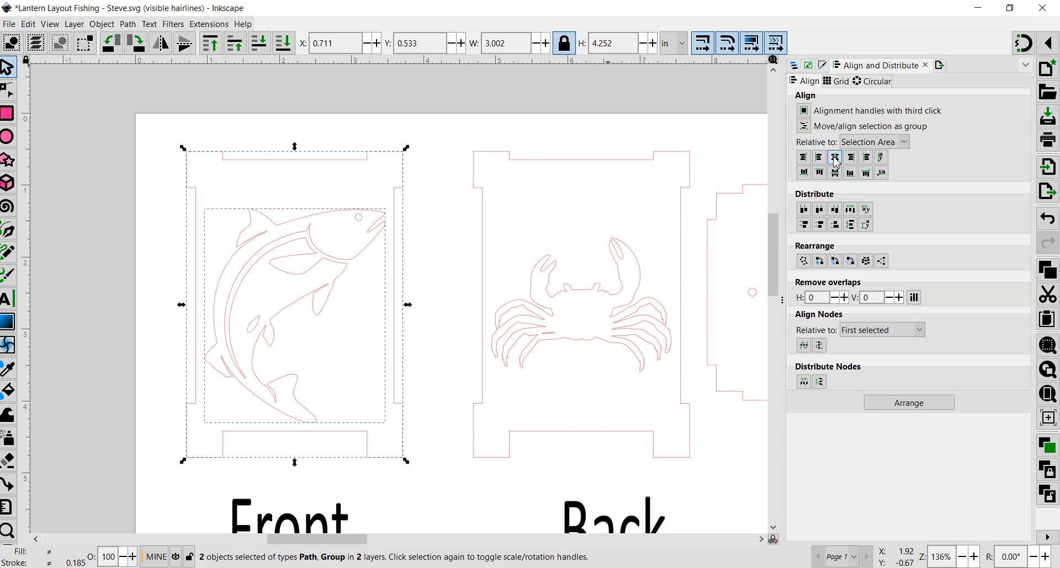
left_click(835, 173)
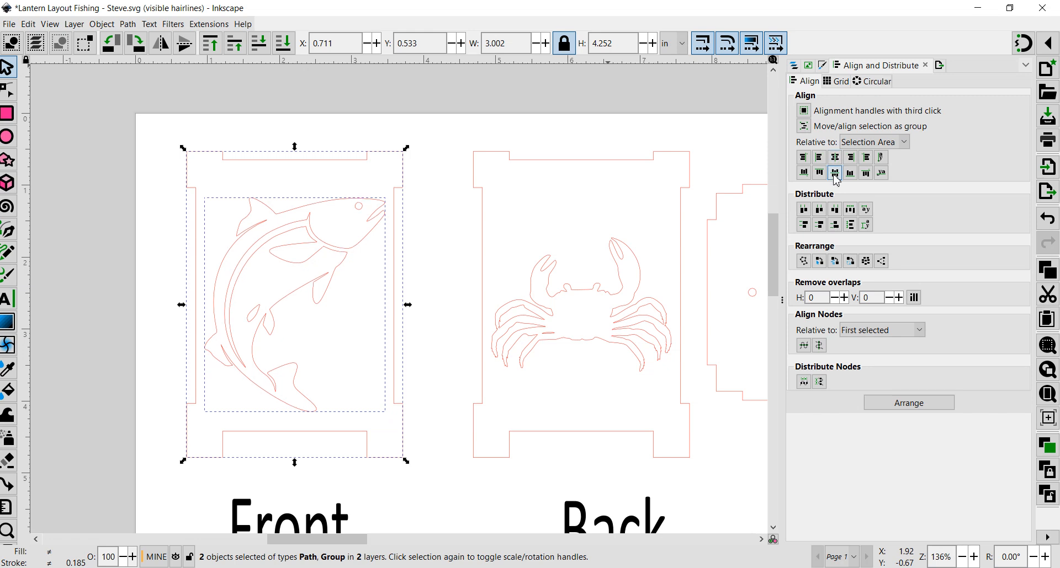
- Inspect the crab's placement within the Back panel outline and view the whole page
left_click(429, 316)
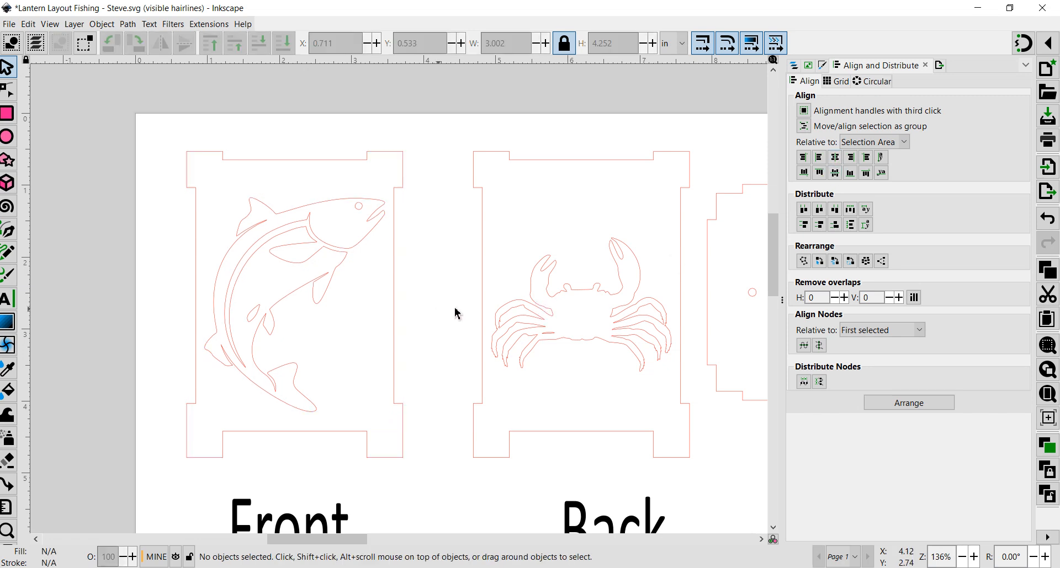
left_click(522, 332)
left_click(478, 277, "shift")
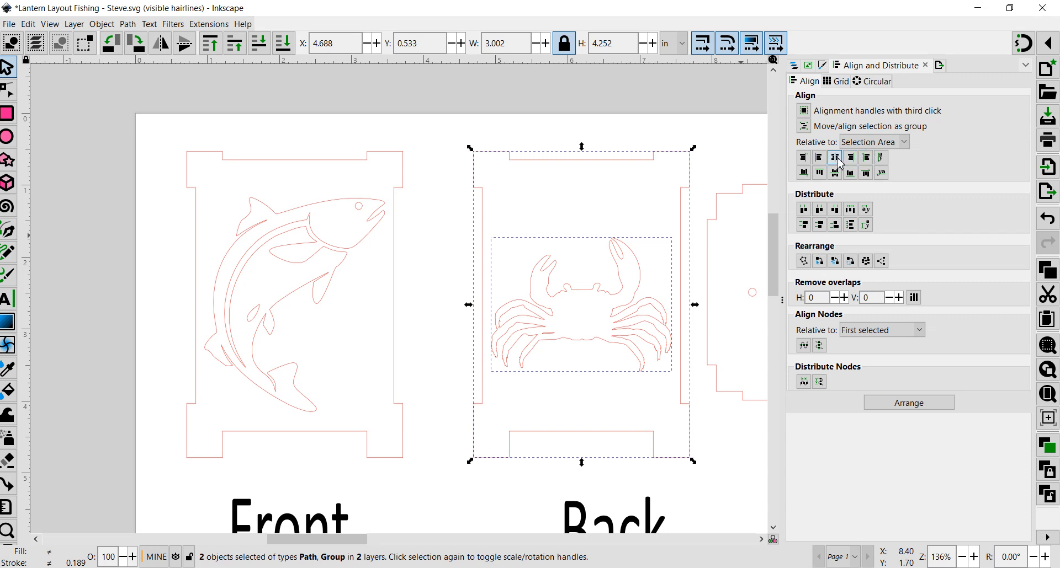
left_click(433, 373)
scroll(436, 375, "down", 3)
scroll(439, 373, "up", 2)
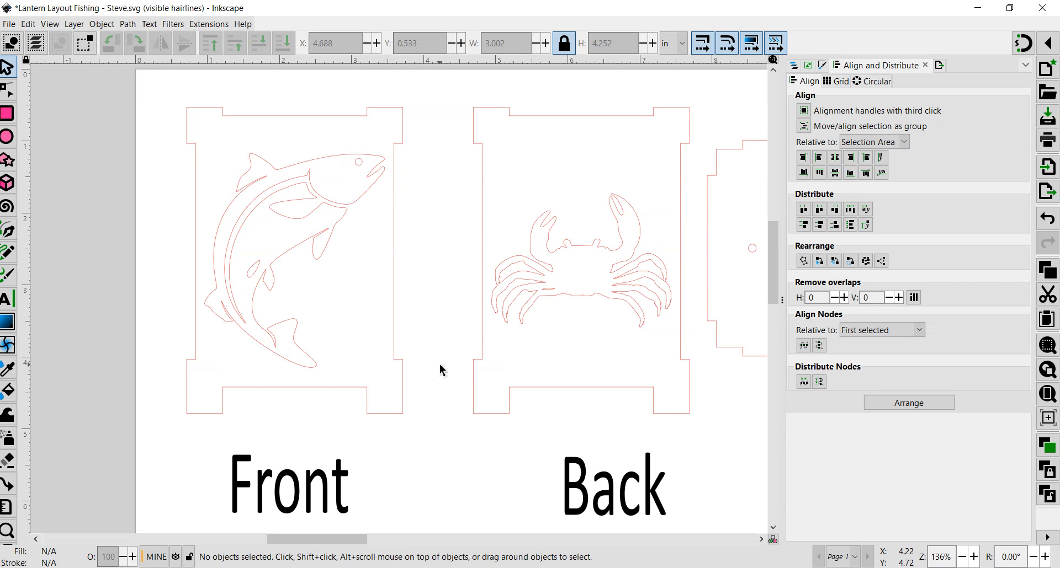
scroll(440, 370, "down", 5)
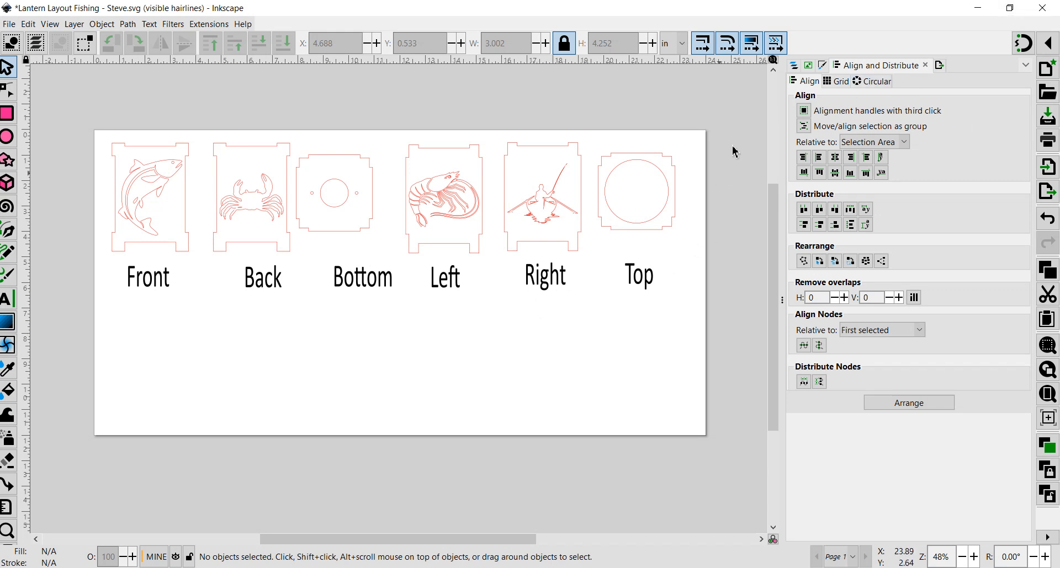
- Collapse the layer groups and hide the Labelling Text layer
left_click(797, 66)
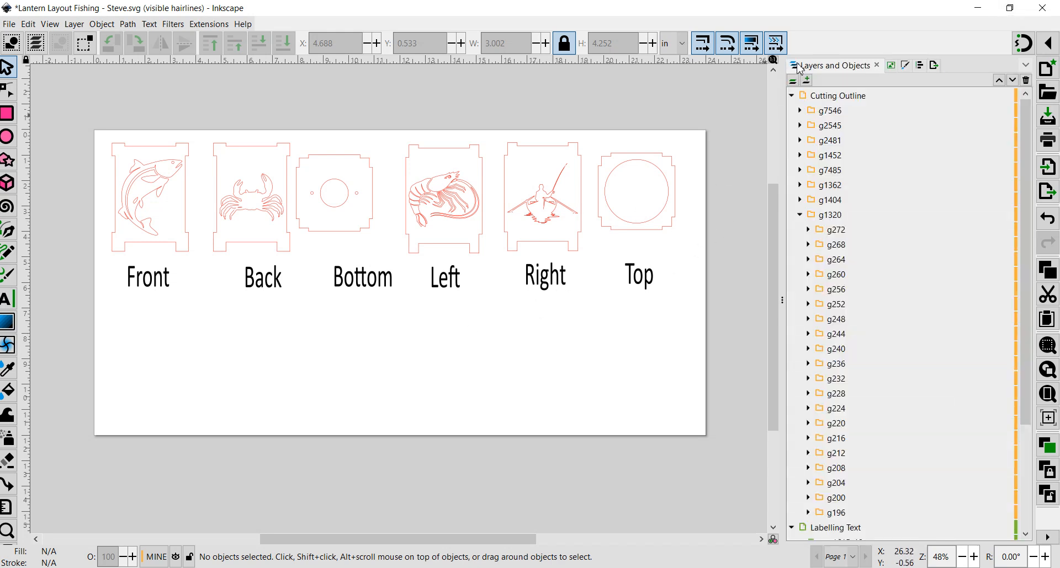
left_click(792, 96)
left_click(792, 111)
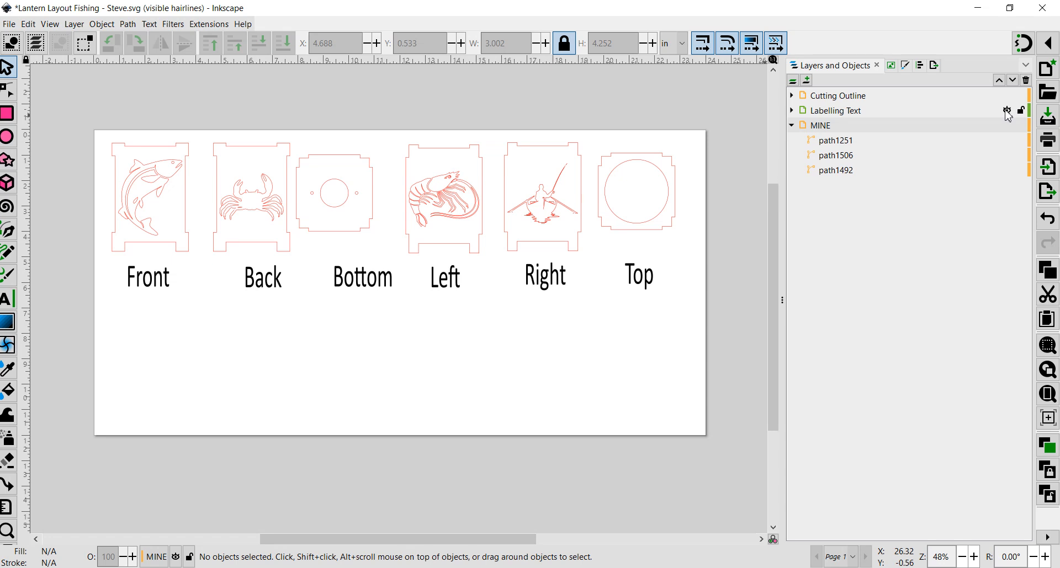
left_click(1006, 110)
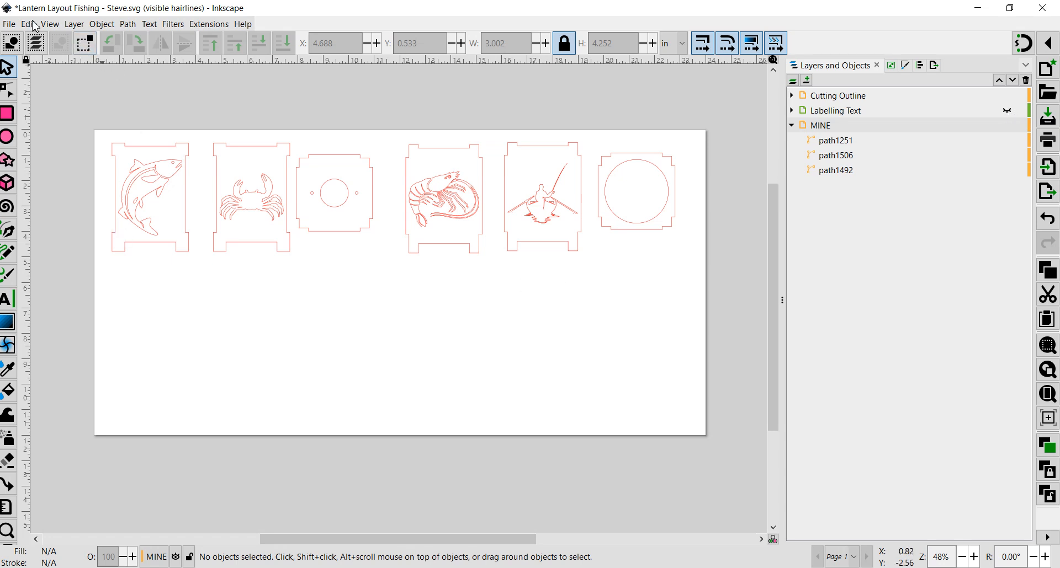
- Save the layout, then save a copy as Lantern Layout Fishing - Steve.pdf in Portable Document Format with default PDF options
left_click(9, 24)
left_click(37, 128)
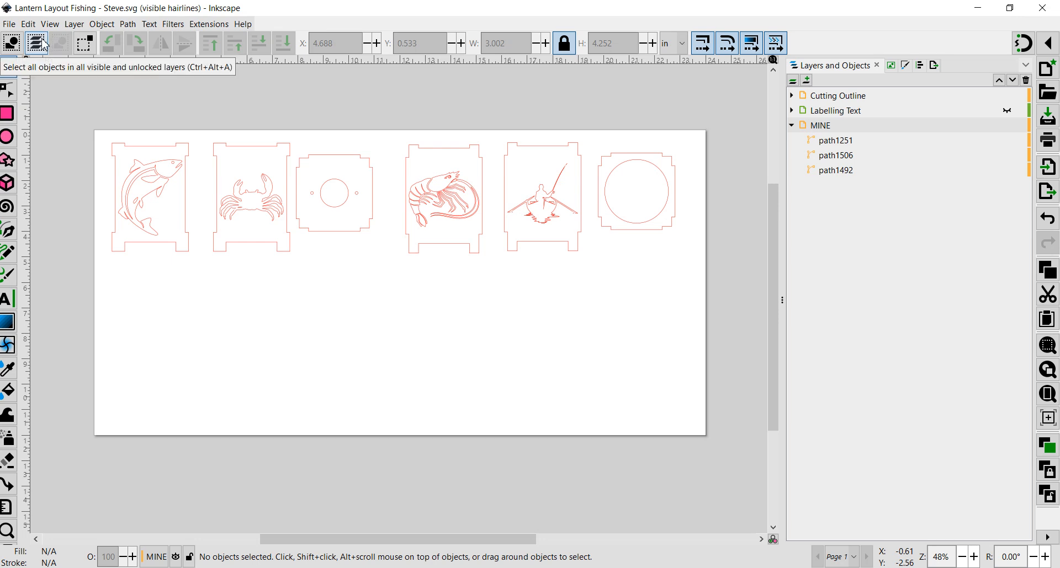
left_click(9, 25)
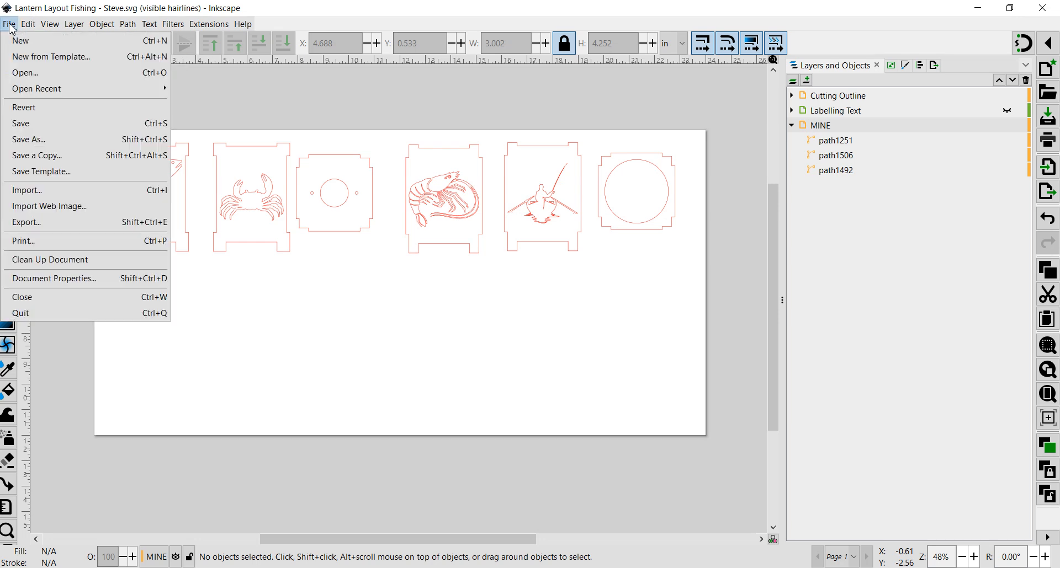
left_click(34, 139)
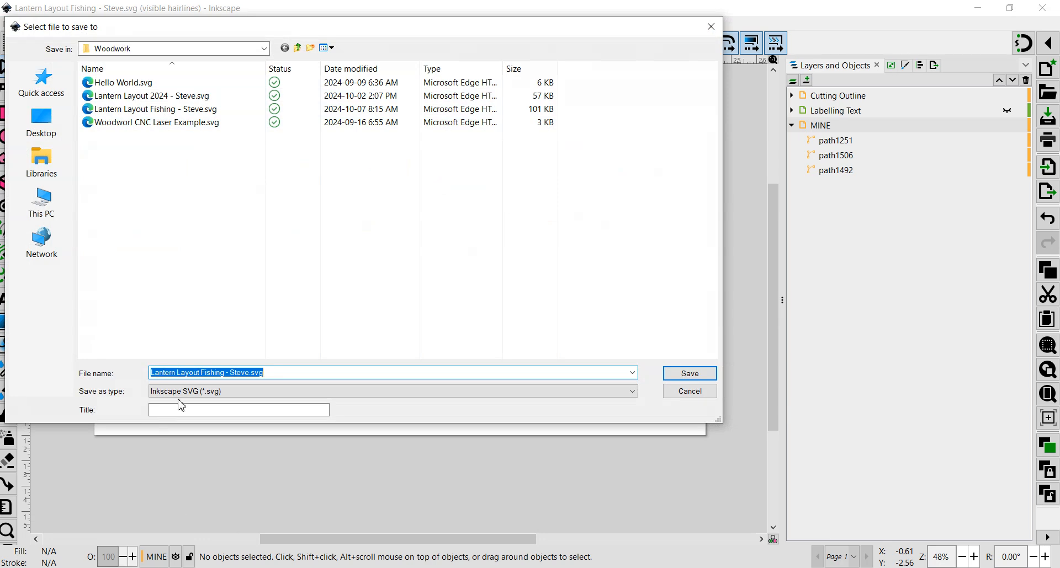
left_click(188, 393)
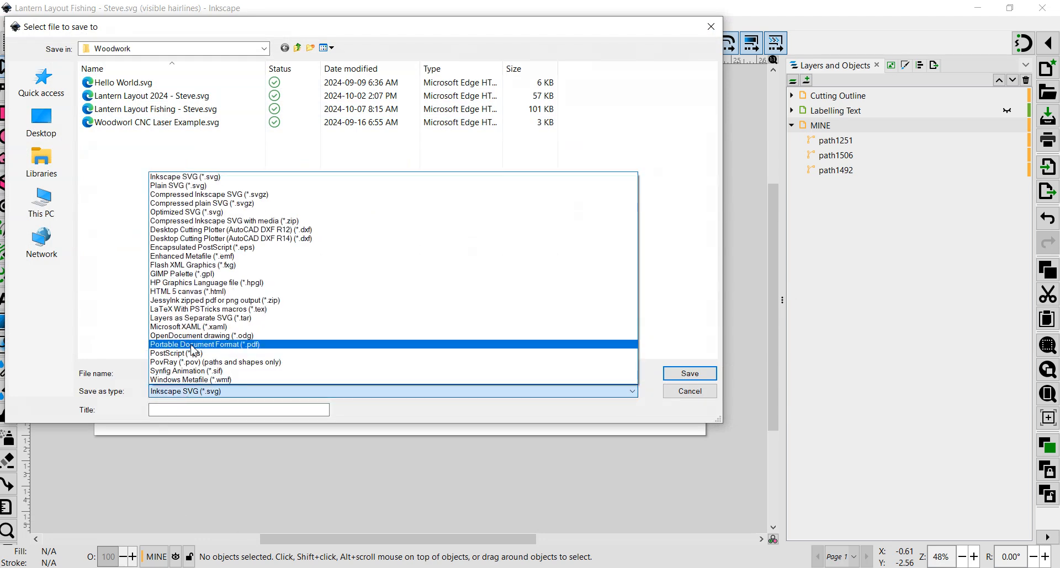
left_click(190, 345)
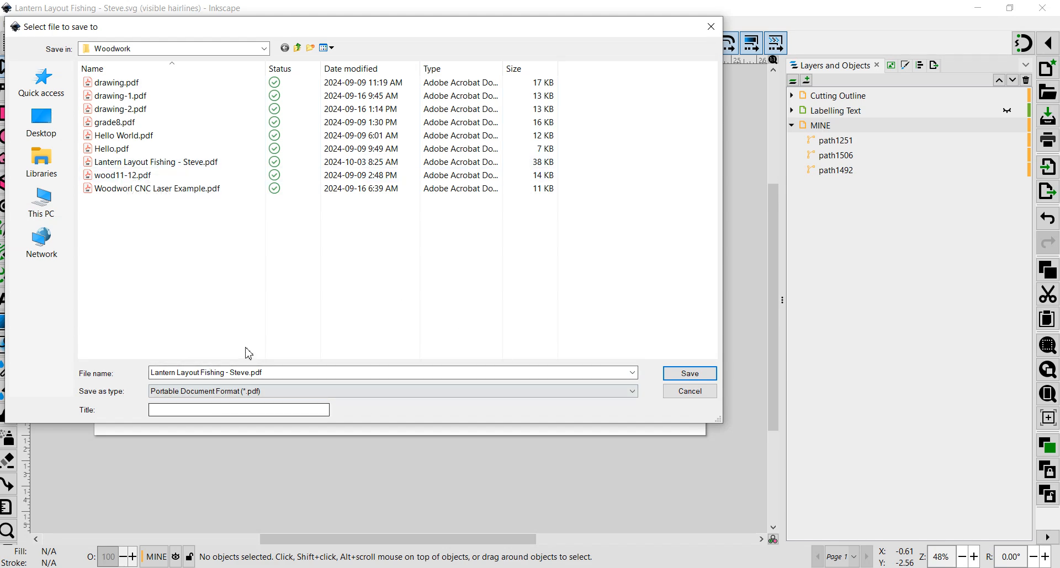
left_click(683, 382)
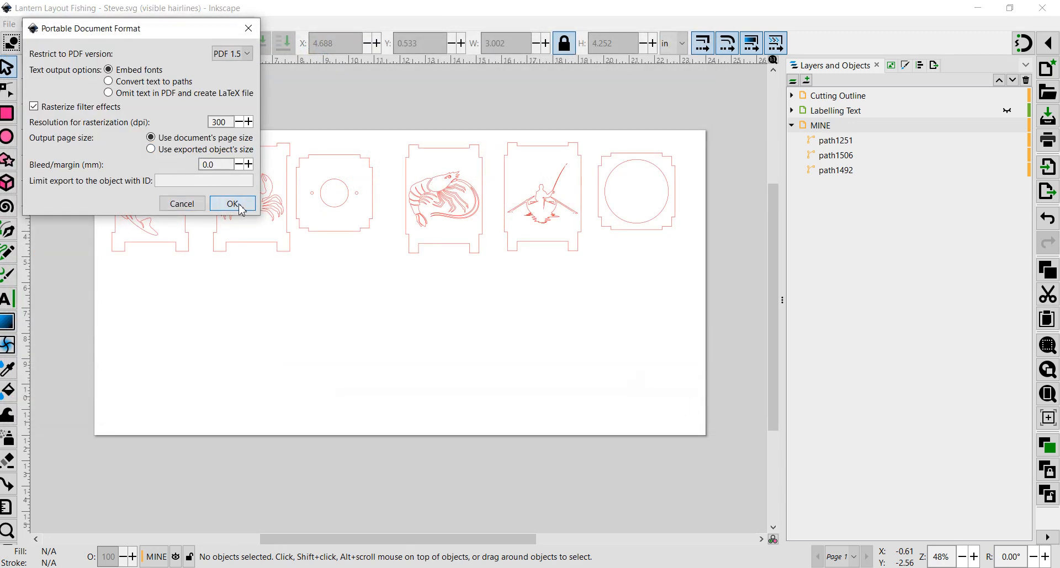
left_click(230, 203)
left_click(652, 352)
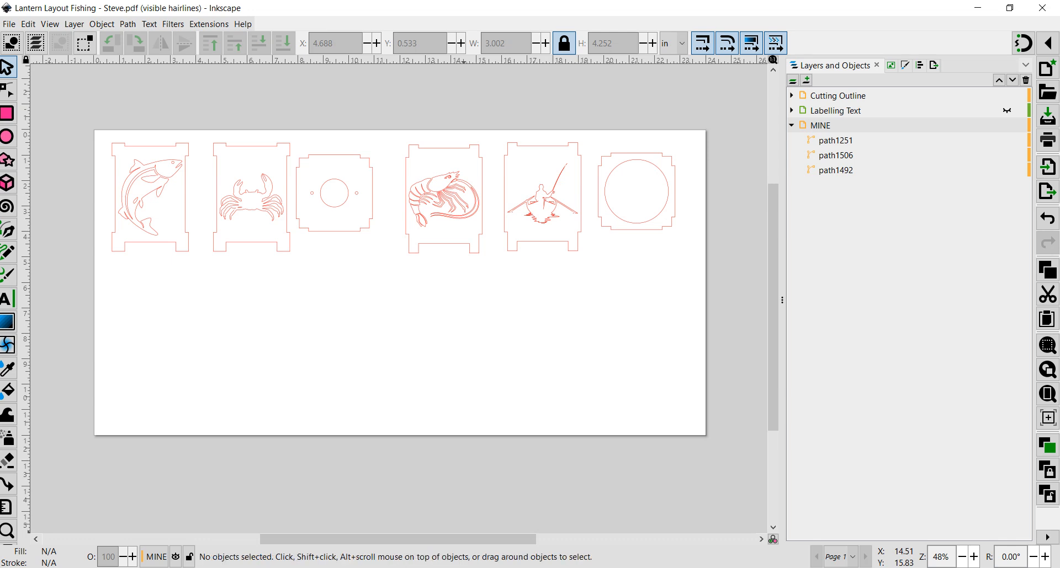
- Open Lantern Layout Fishing - Steve.pdf from the OneDrive Woodwork folder in Adobe Acrobat and maximise its window
key("super+e")
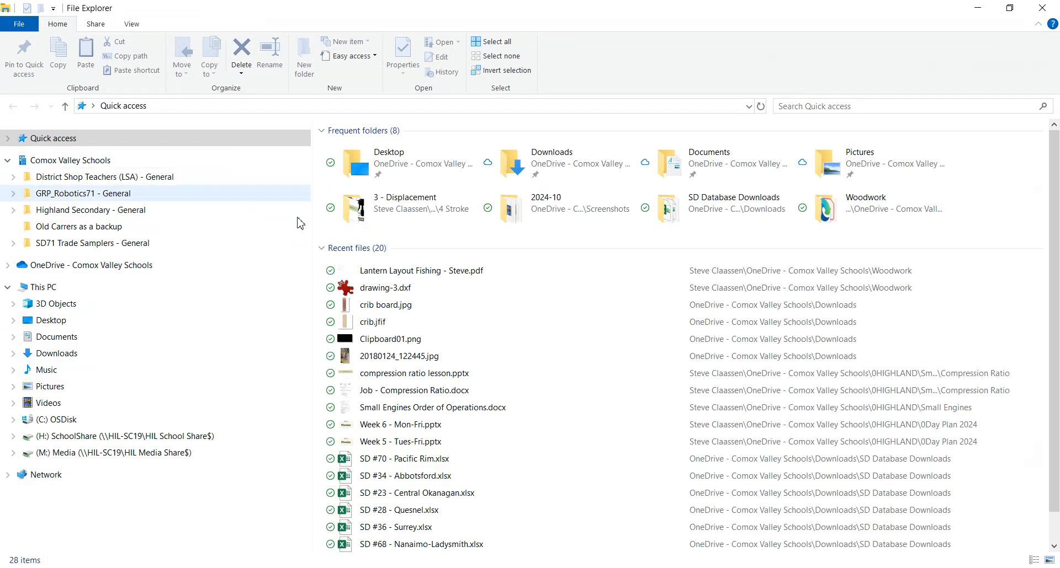
left_click(124, 270)
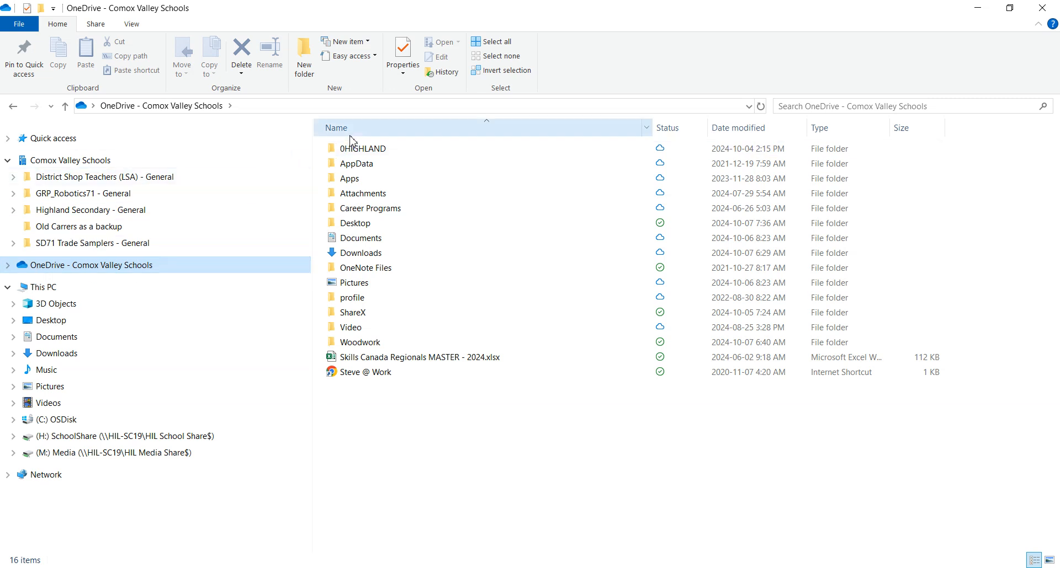
double_click(359, 342)
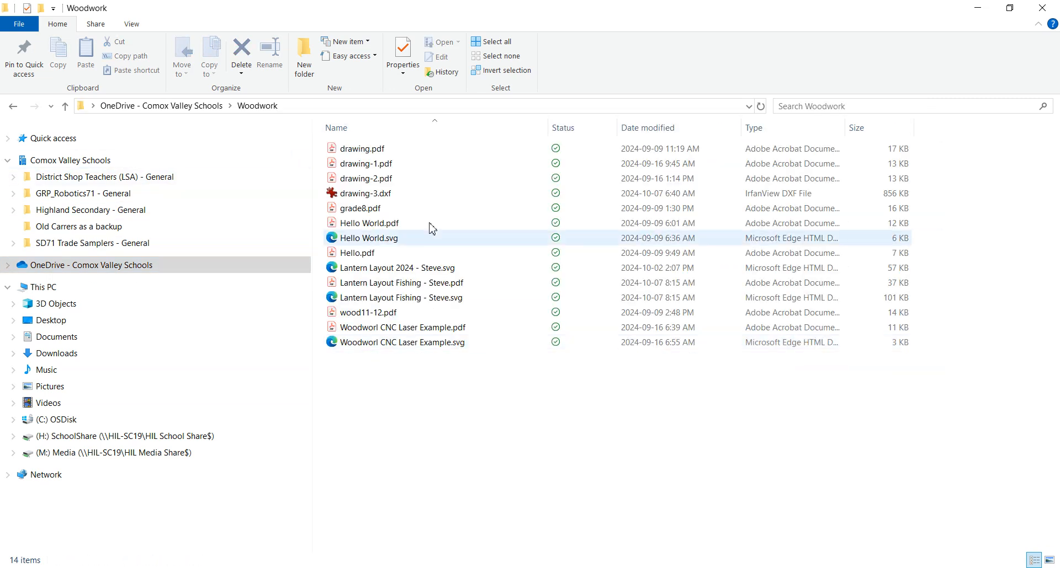
left_click(383, 284)
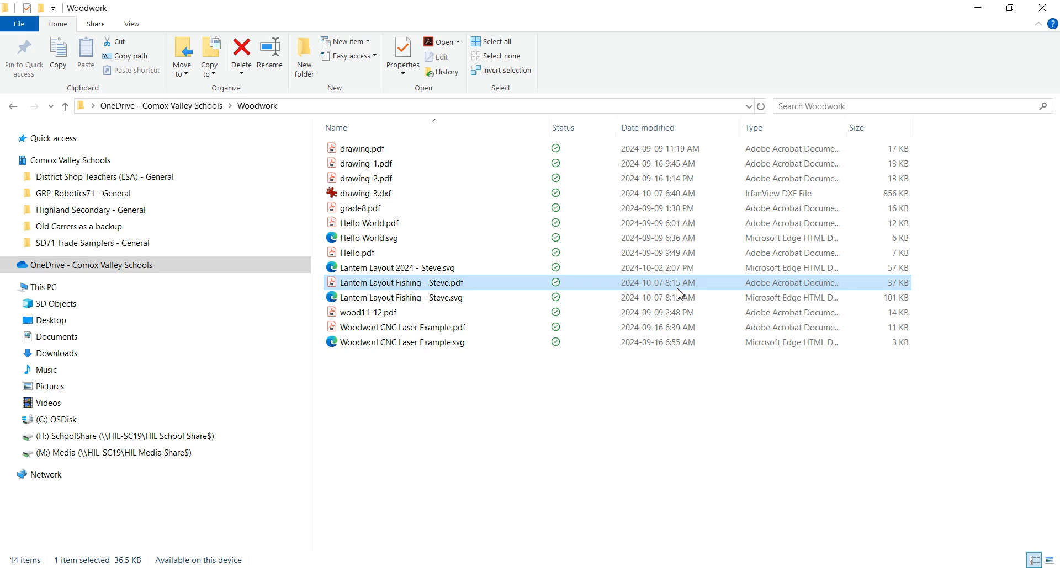
double_click(389, 285)
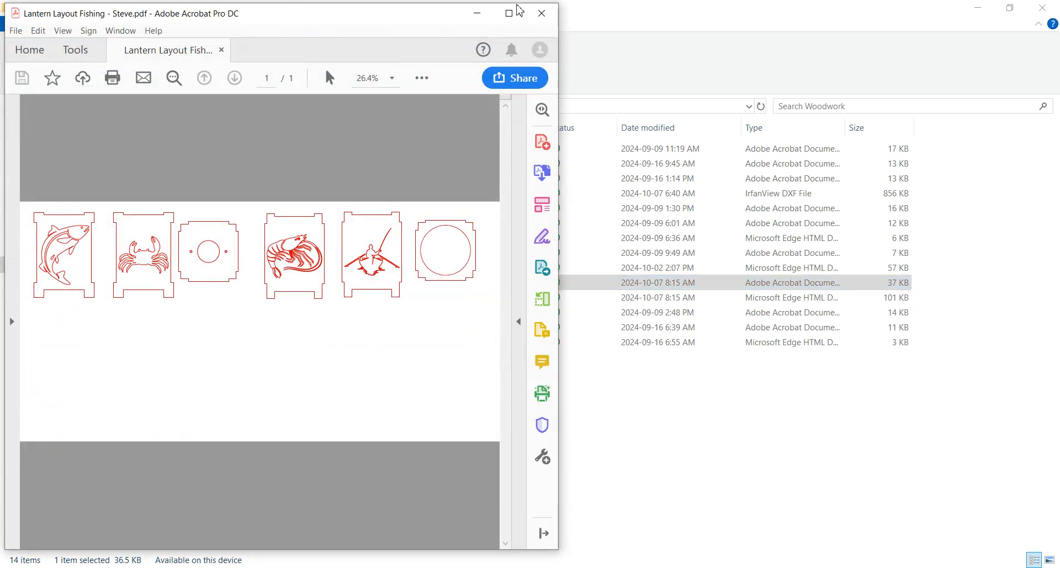
left_click(509, 13)
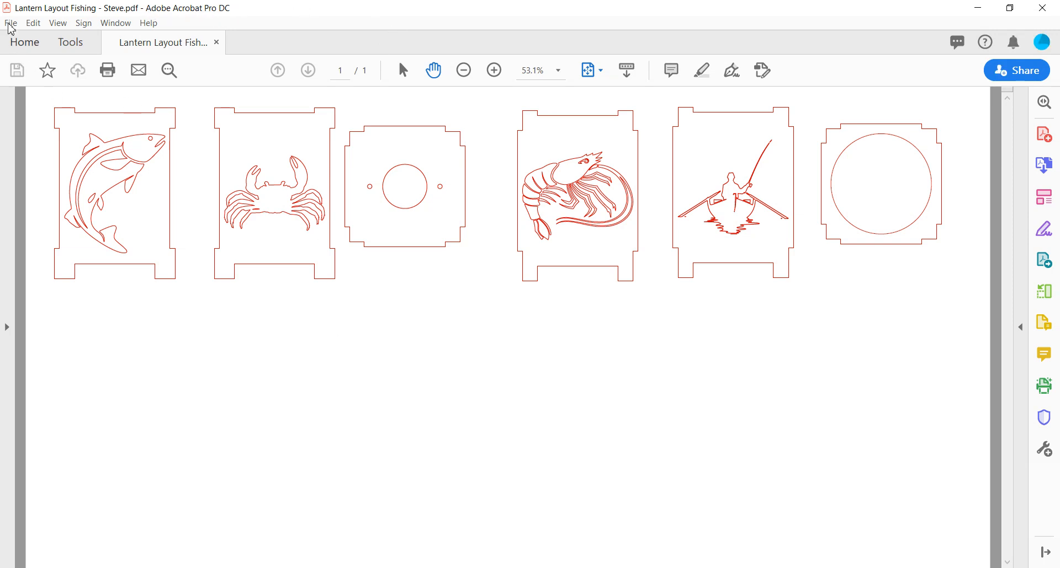
- Print the PDF to the VLS3.50 @ Highland laser at actual size in landscape orientation
left_click(12, 25)
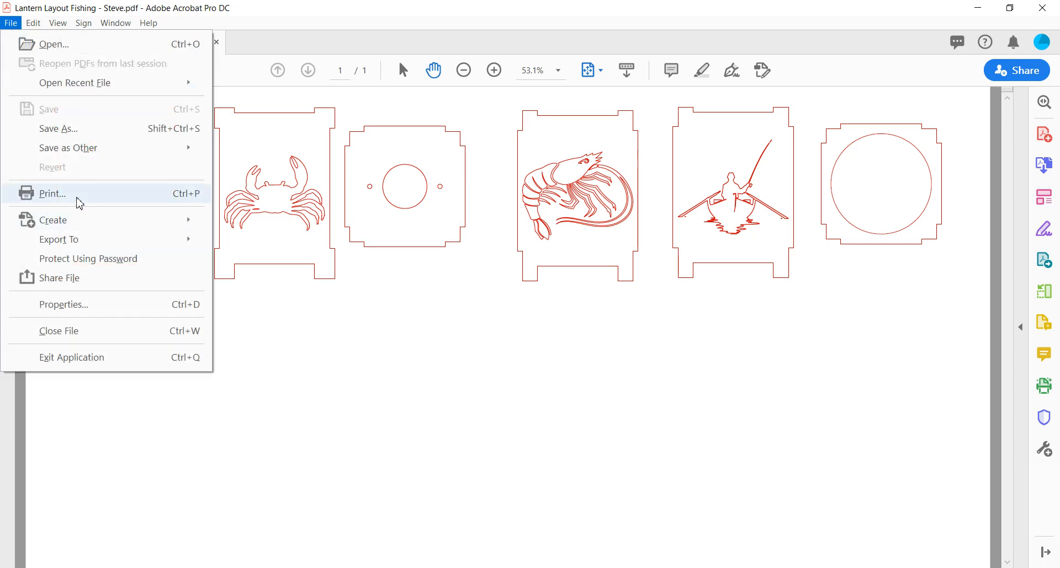
left_click(90, 194)
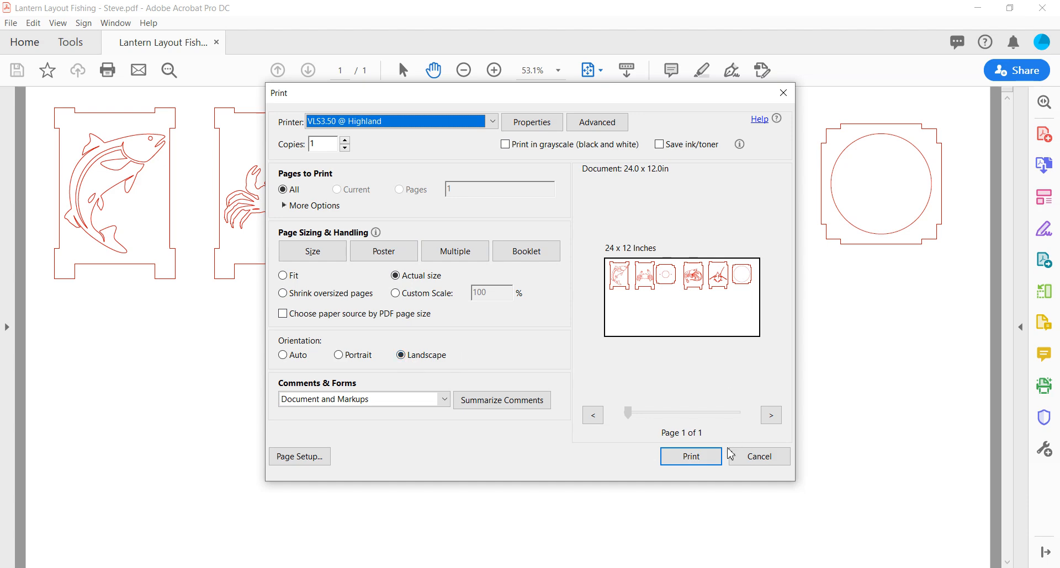
left_click(701, 457)
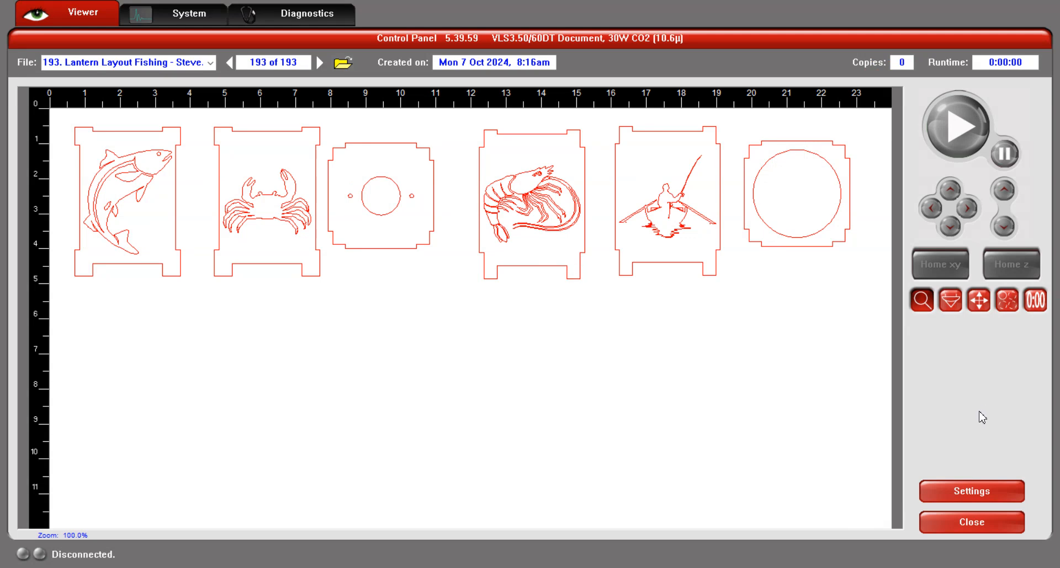
- Open the UCP laser control panel showing the printed lantern layout job
left_click(947, 493)
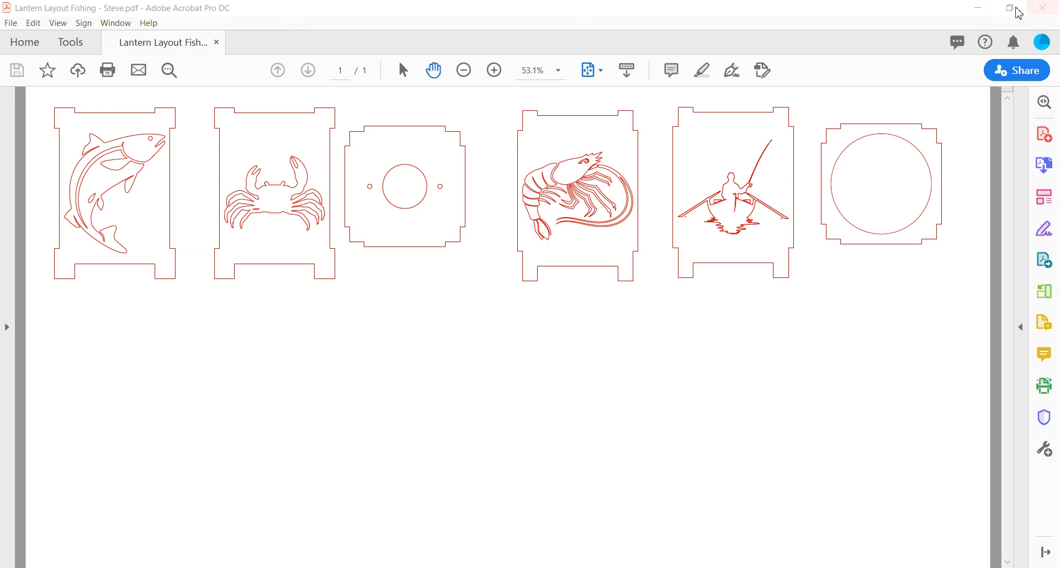
left_click(976, 8)
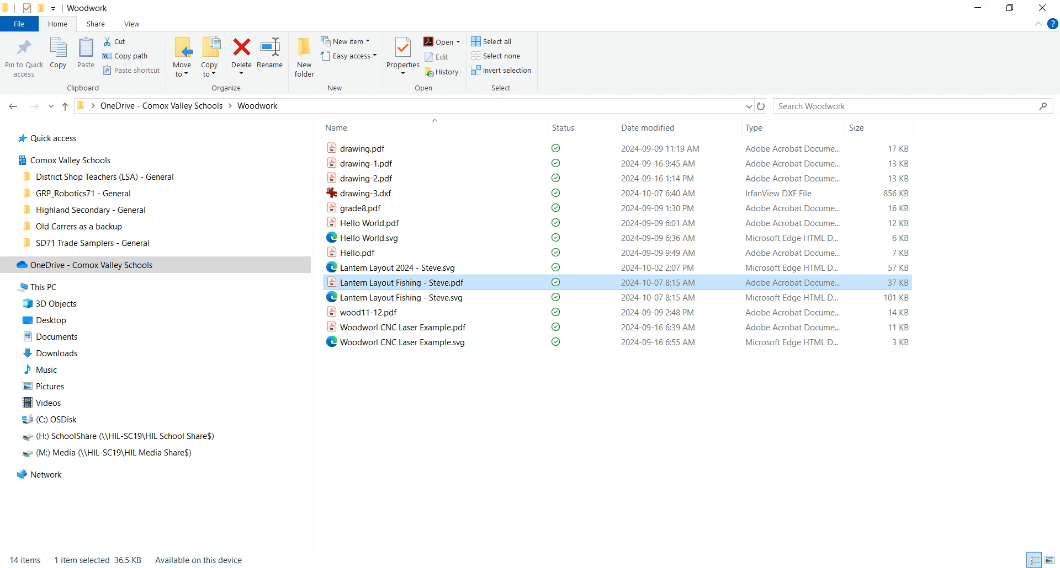
key("super")
type("ucp")
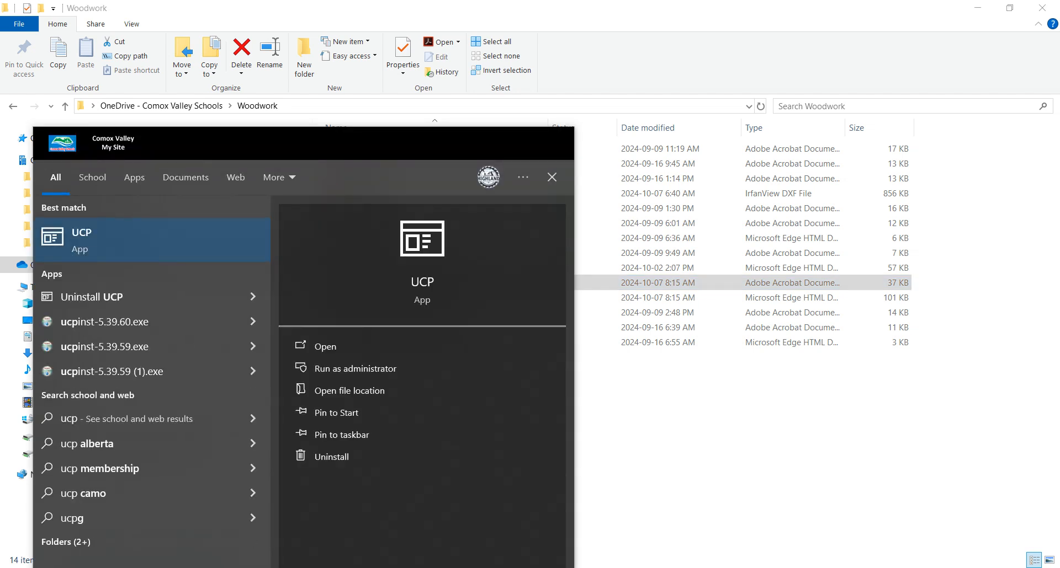
key("Return")
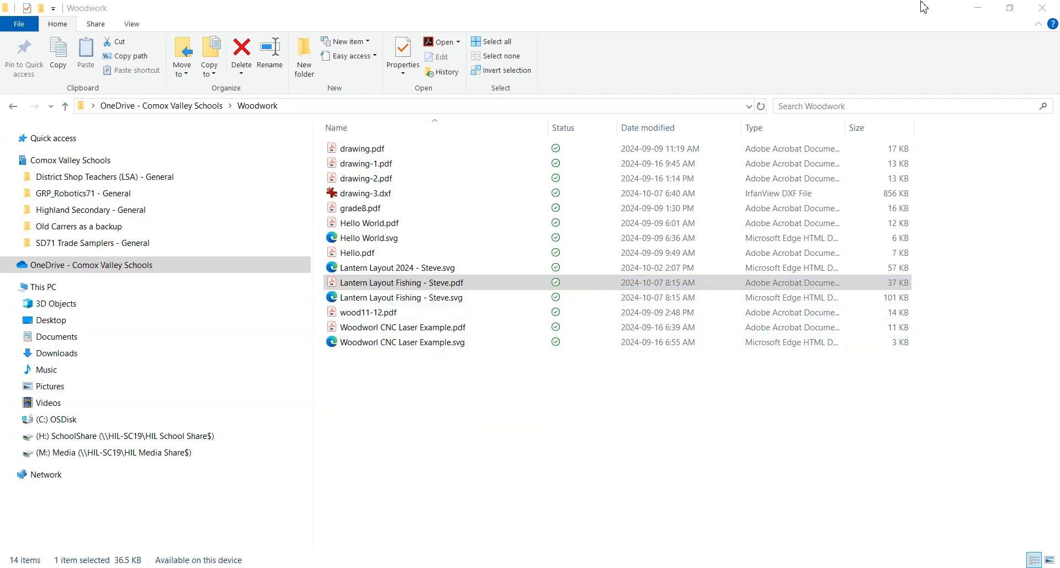
left_click(978, 8)
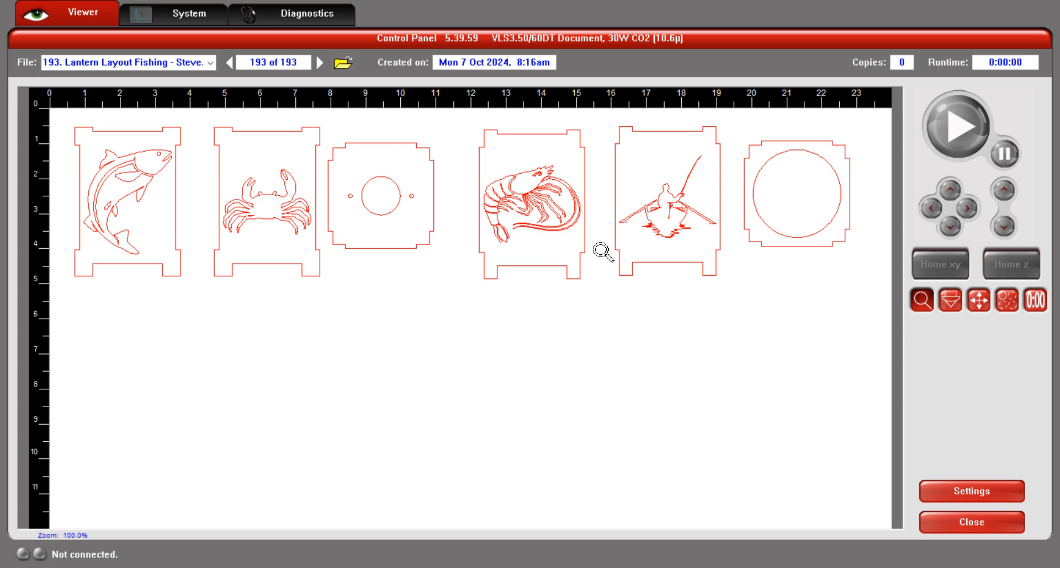
- In the laser's manual control settings, set the Red colour to 90% power and 4% speed, then apply and confirm
left_click(958, 490)
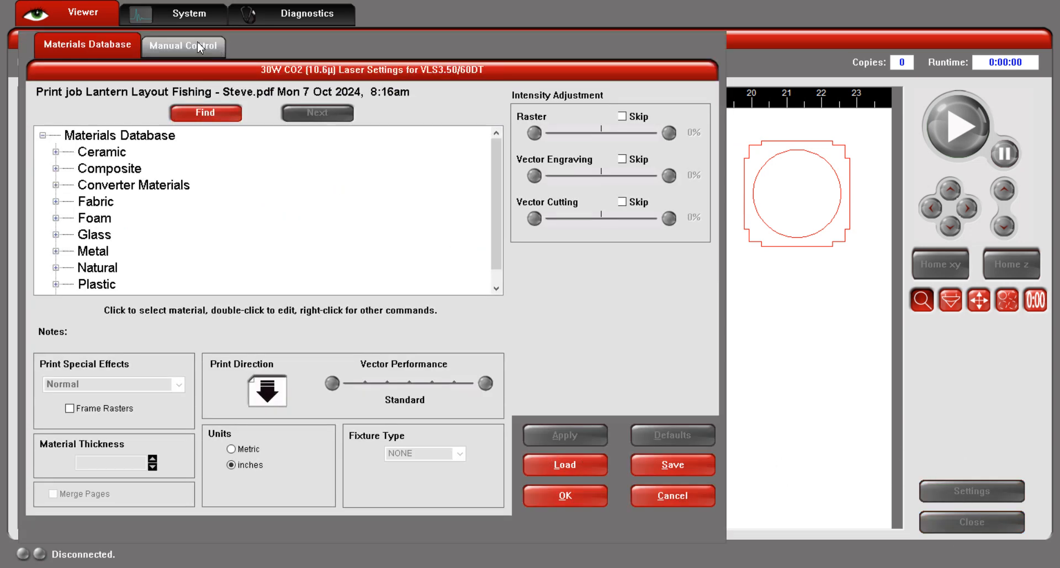
left_click(198, 44)
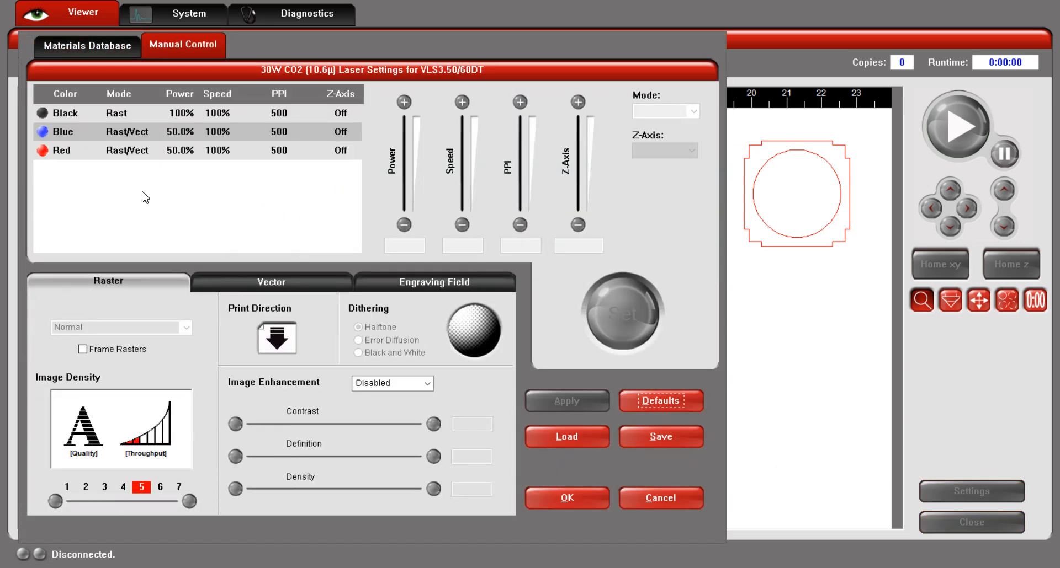
left_click(125, 152)
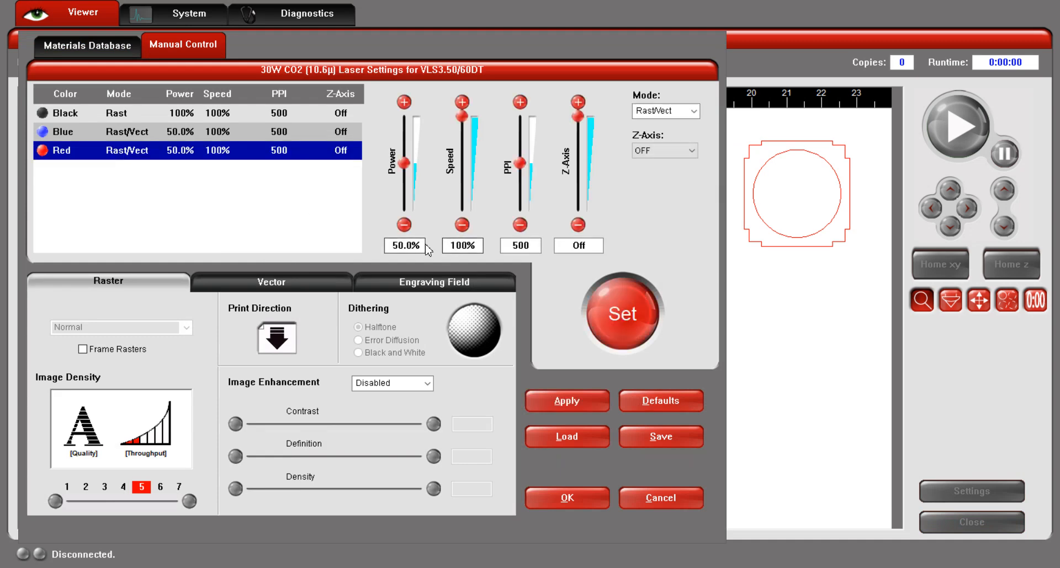
left_click_drag(423, 243, 364, 237)
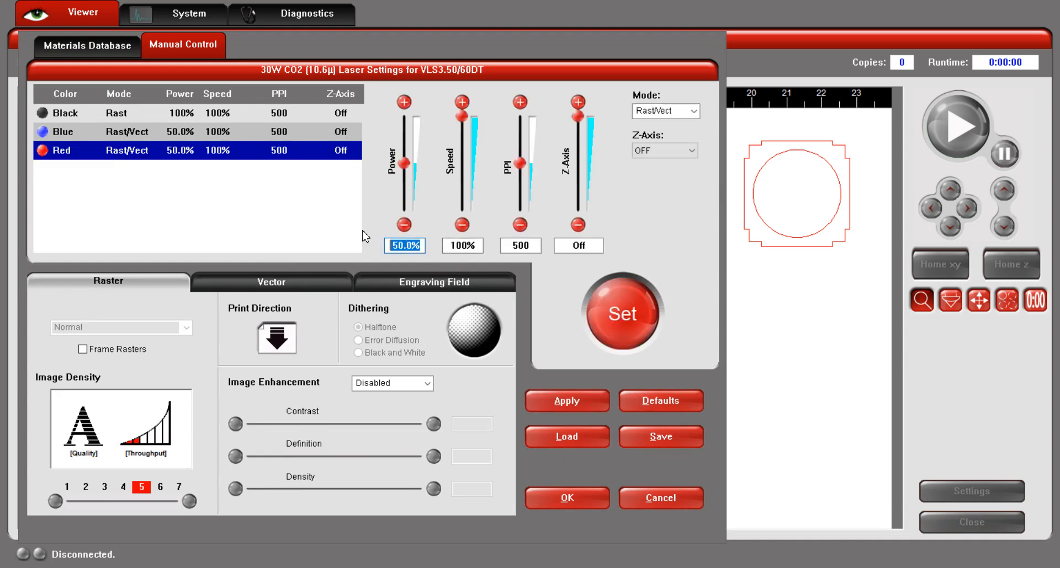
type("90")
key("Tab")
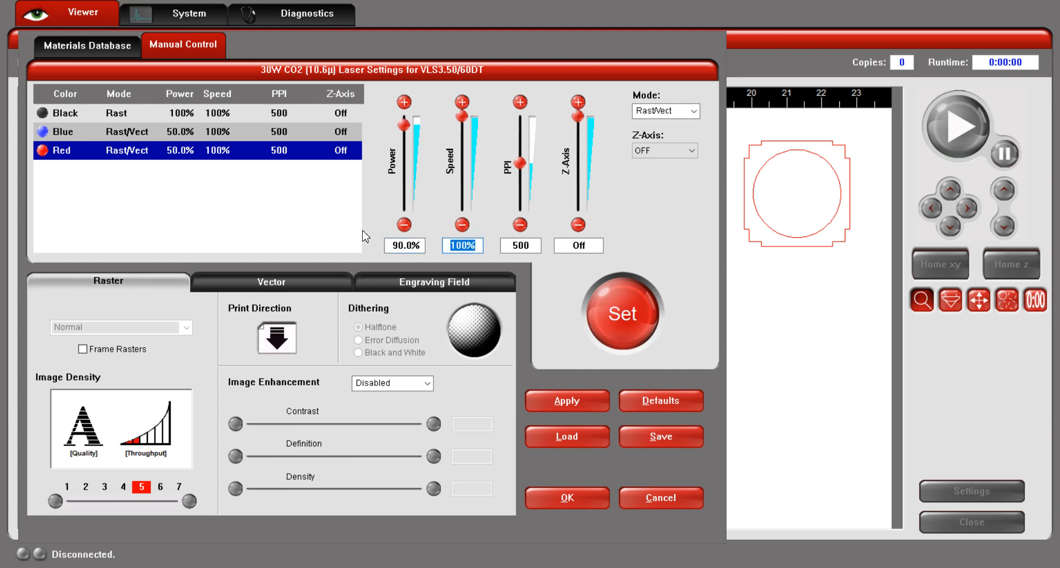
type("4")
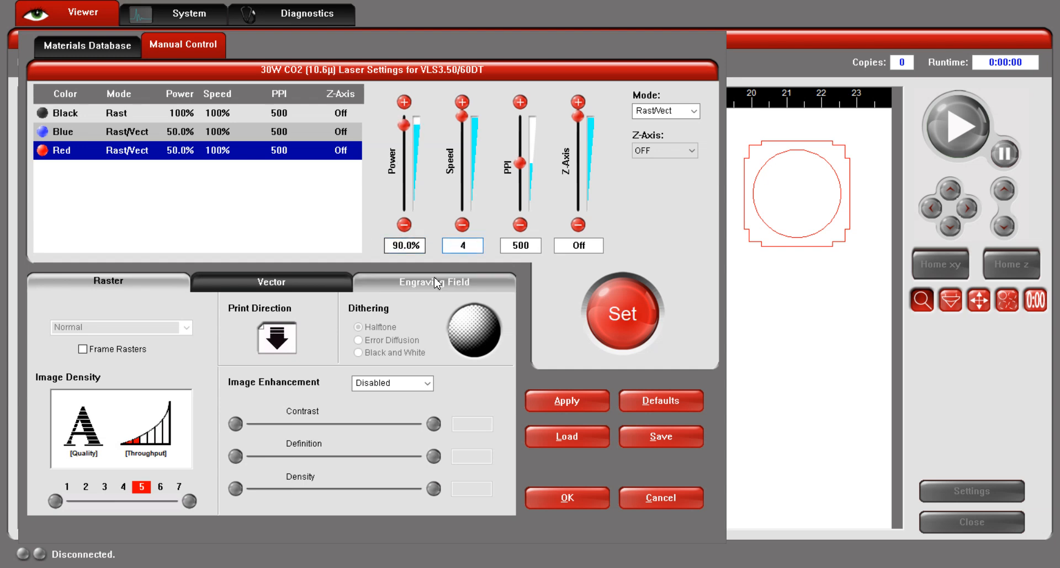
left_click(627, 316)
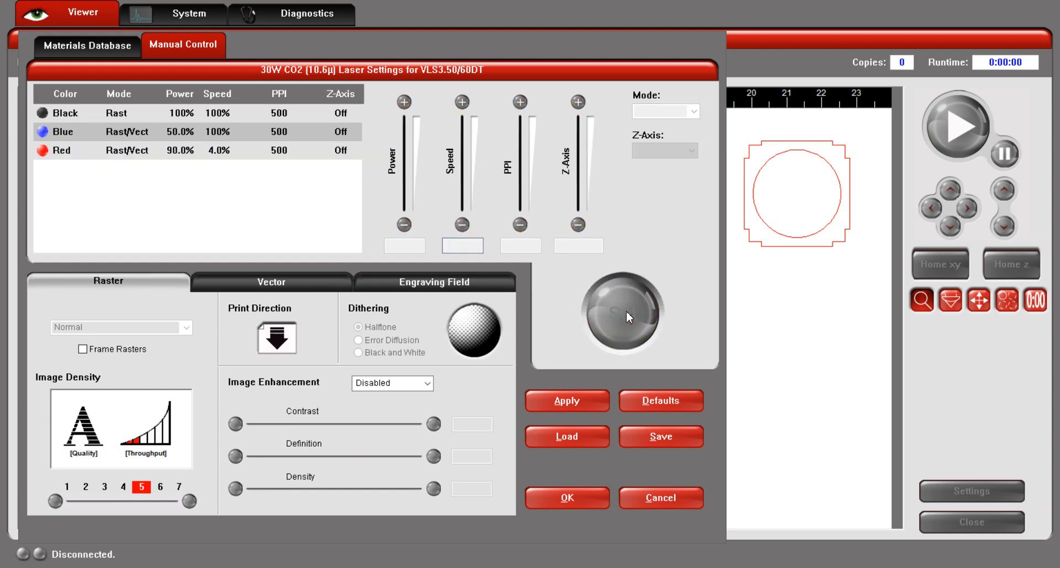
left_click(567, 498)
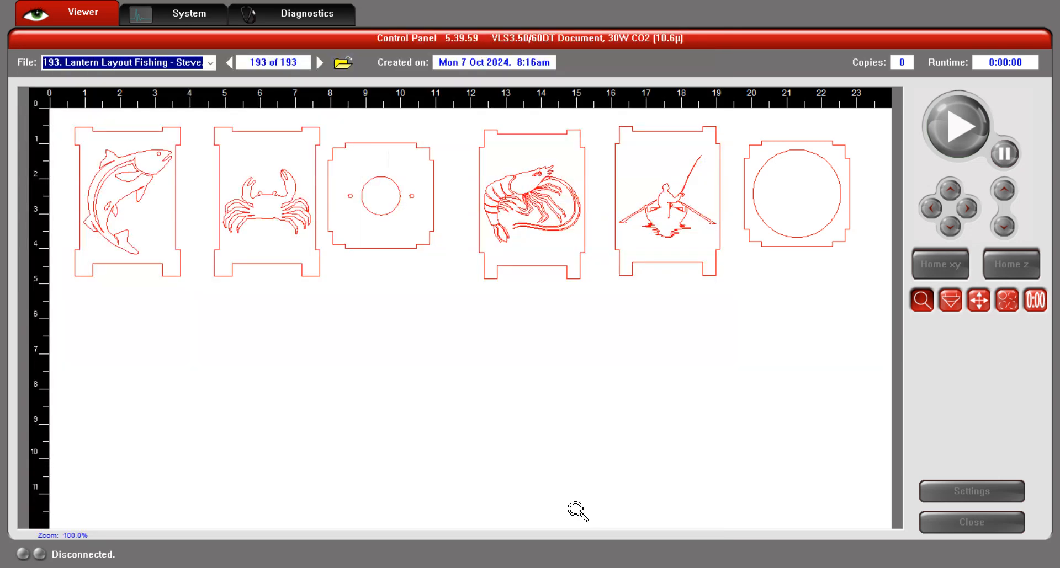